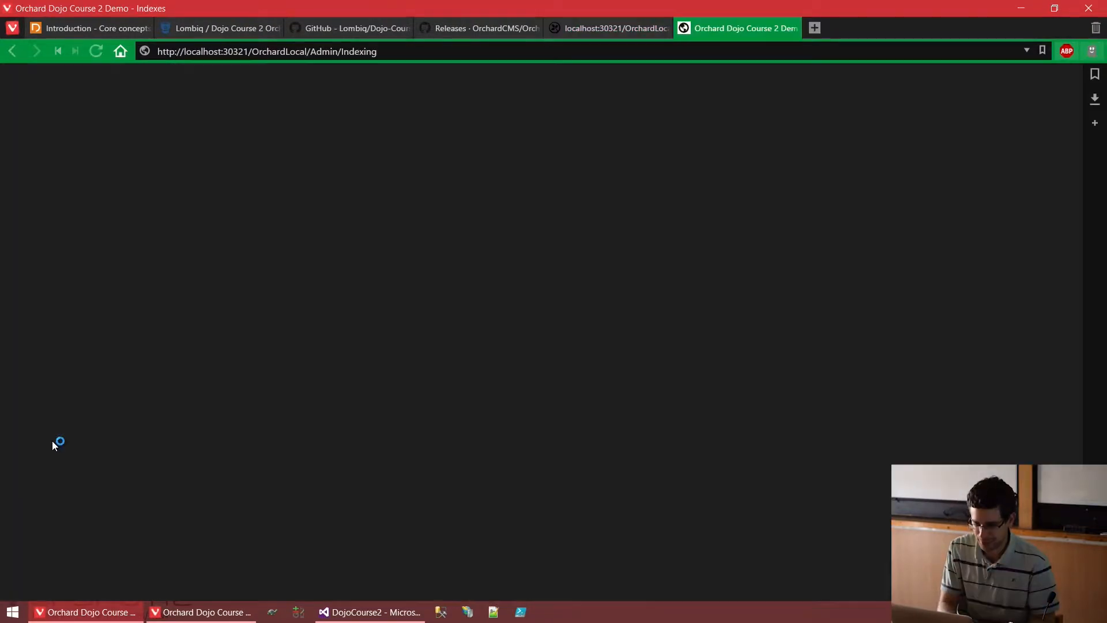
# - Reopen the recently closed meerkat image search and close the Orchard demo's search results and Indexes pages
pyautogui.hotkey('ctrl', 'Tab')
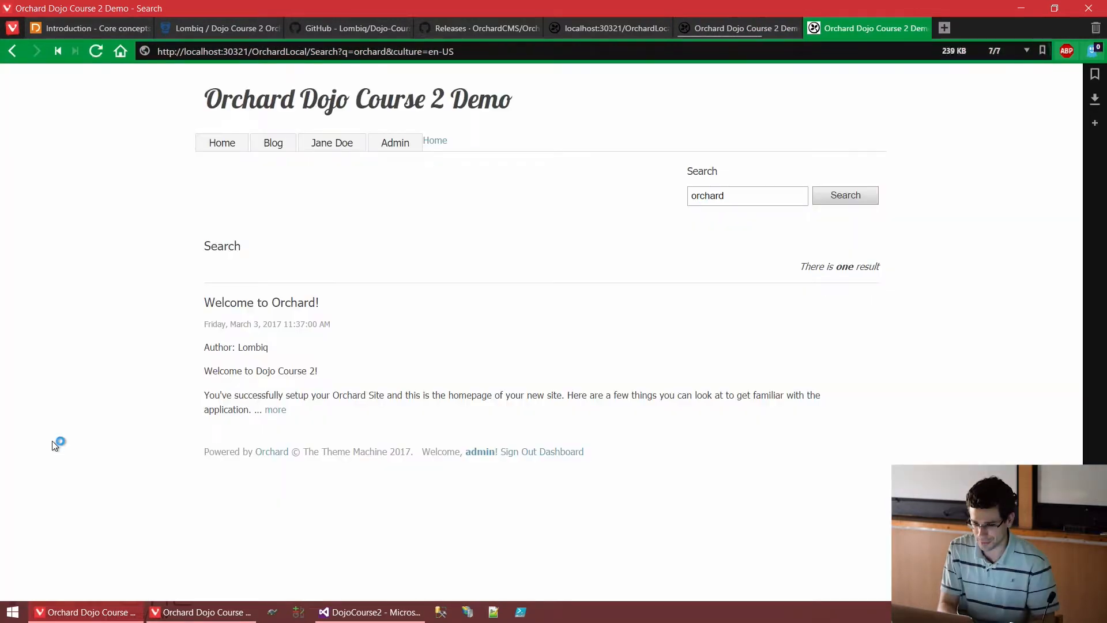
pyautogui.hotkey('ctrl', 'shift', 't')
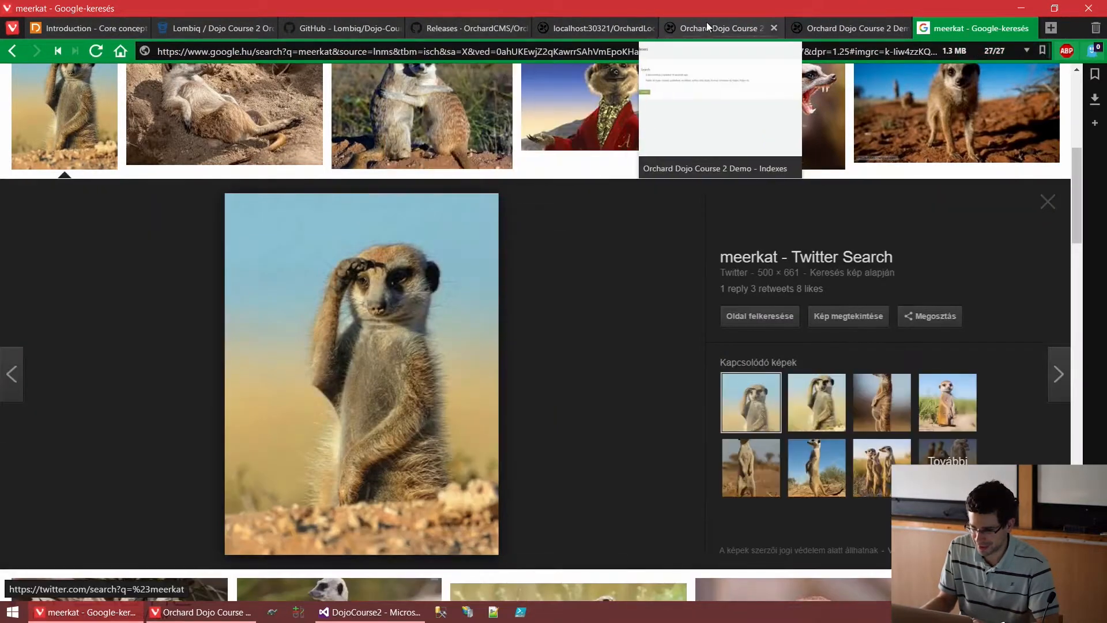
pyautogui.click(706, 22)
pyautogui.hotkey('ctrl', 'w')
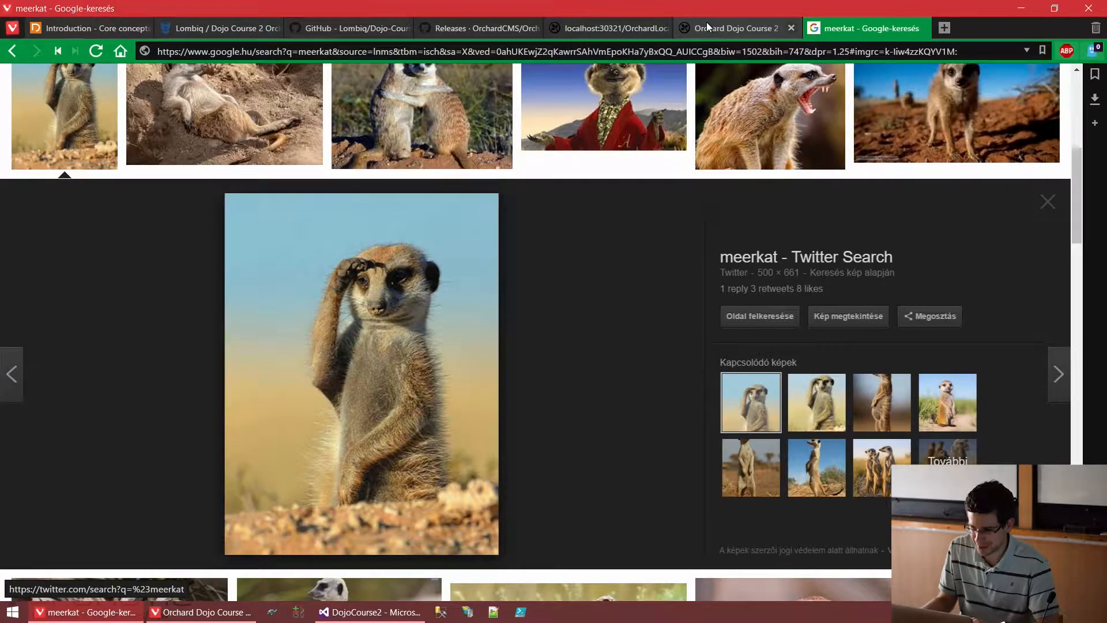
pyautogui.middleClick(707, 22)
# - Open the full-size images of the saluting meerkat and the lounging San Diego Zoo meerkat in new tabs
pyautogui.click(850, 315)
pyautogui.scroll(3, 361, 224)
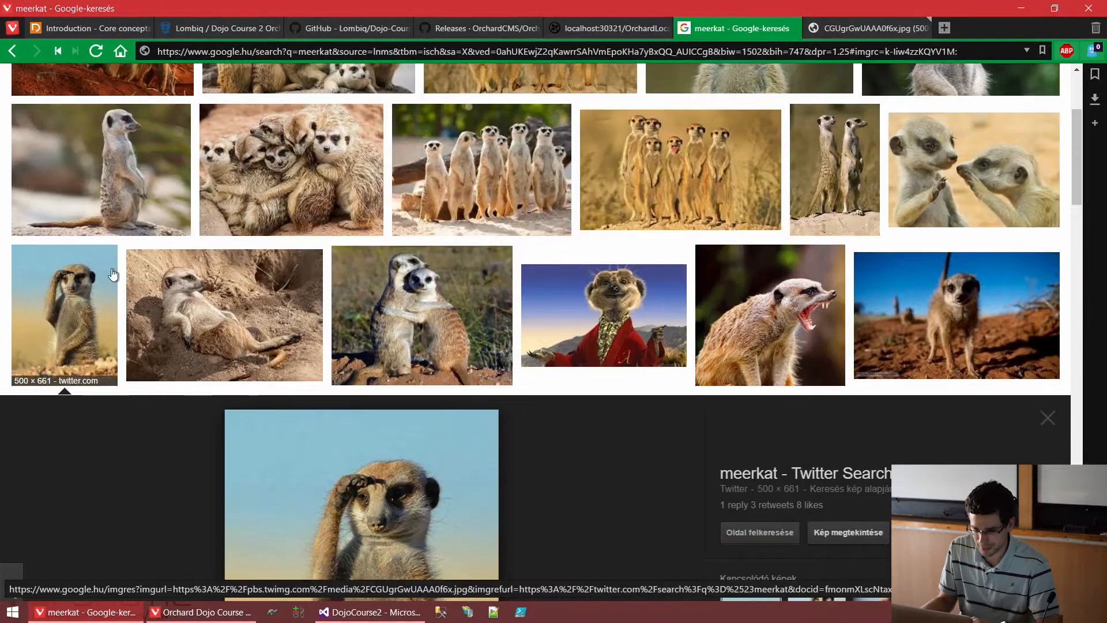
pyautogui.click(232, 287)
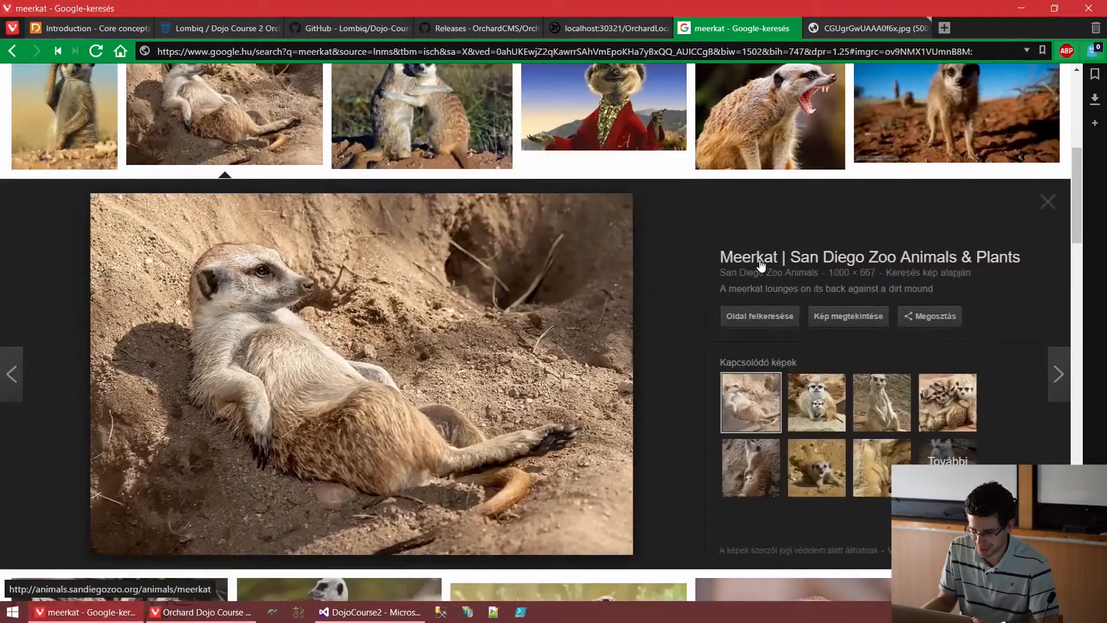
pyautogui.click(816, 316)
# - Browse the other meerkat results and open the full-size National Geographic Kids close-up in a new tab
pyautogui.scroll(4, 242, 246)
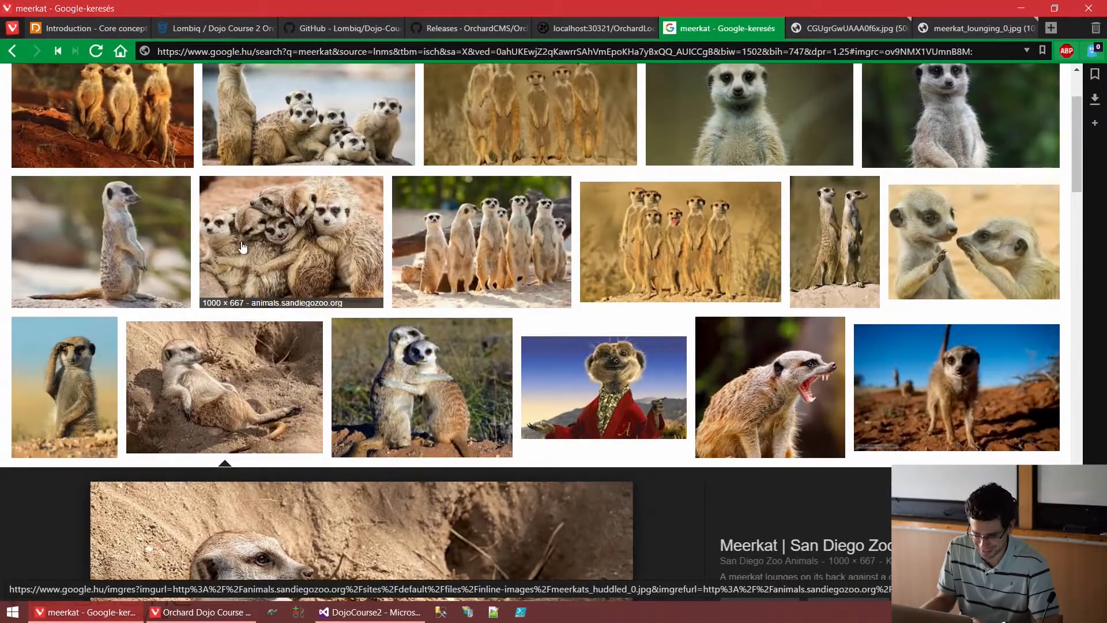
pyautogui.click(115, 224)
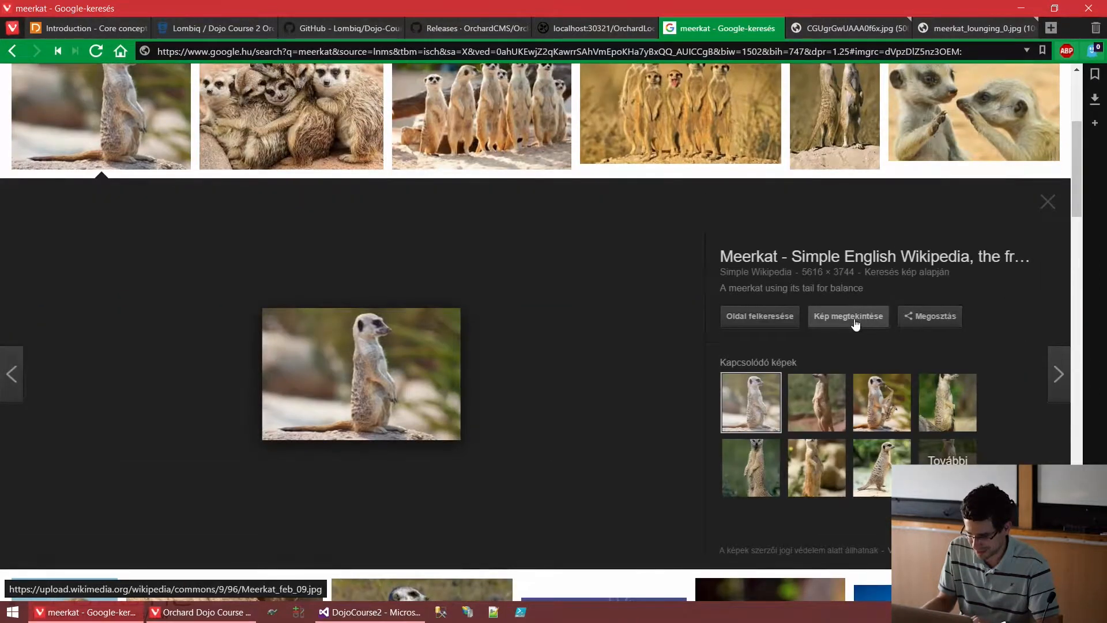
pyautogui.scroll(2, 750, 254)
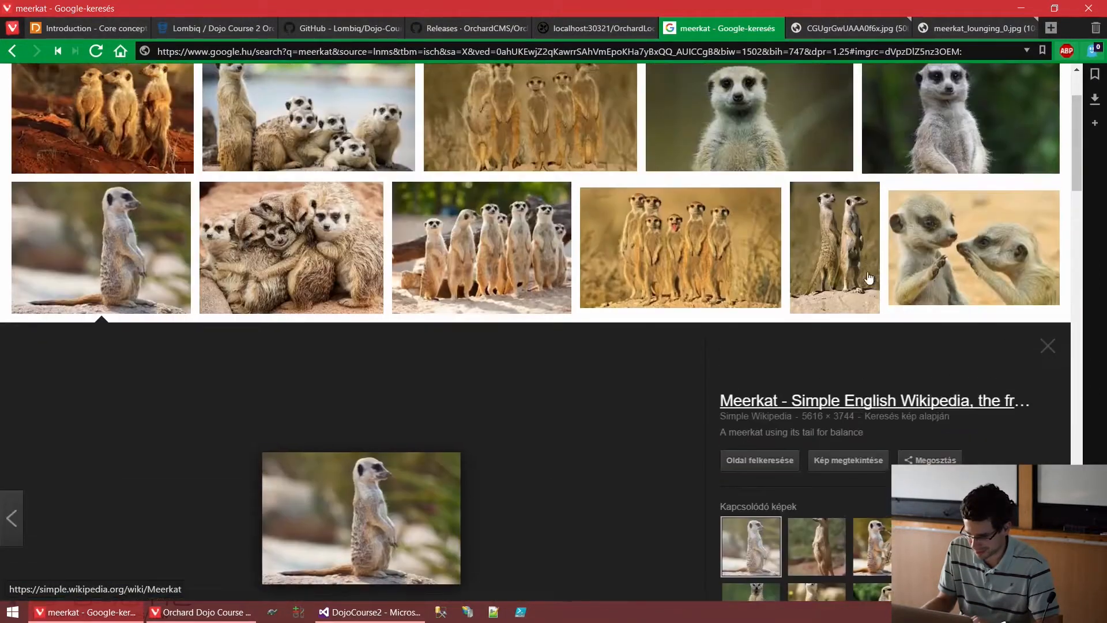
pyautogui.click(762, 131)
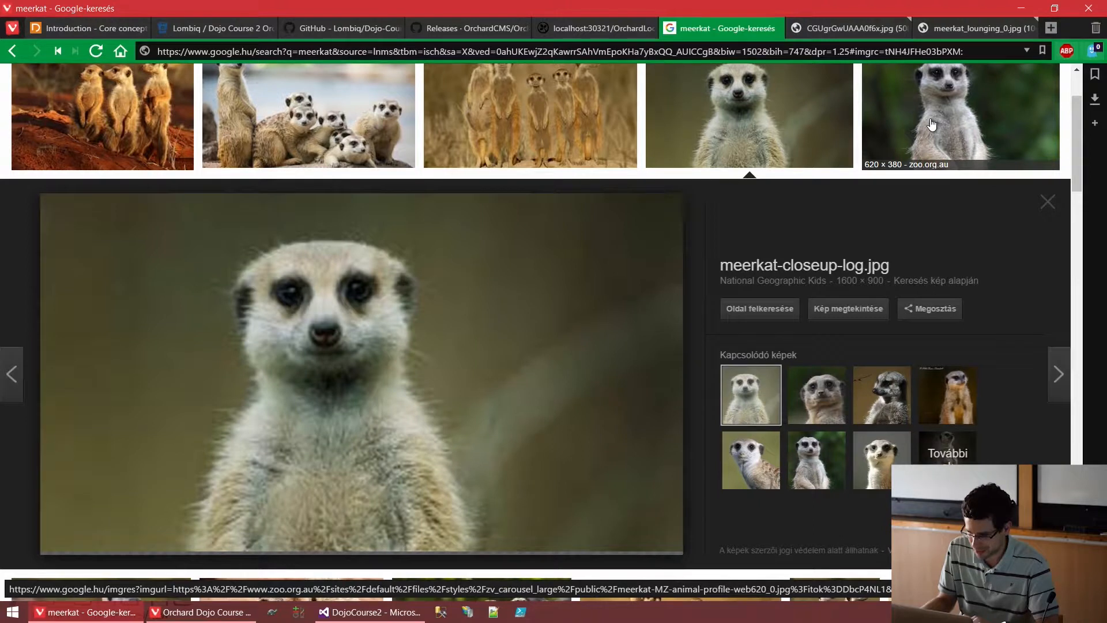
pyautogui.middleClick(852, 311)
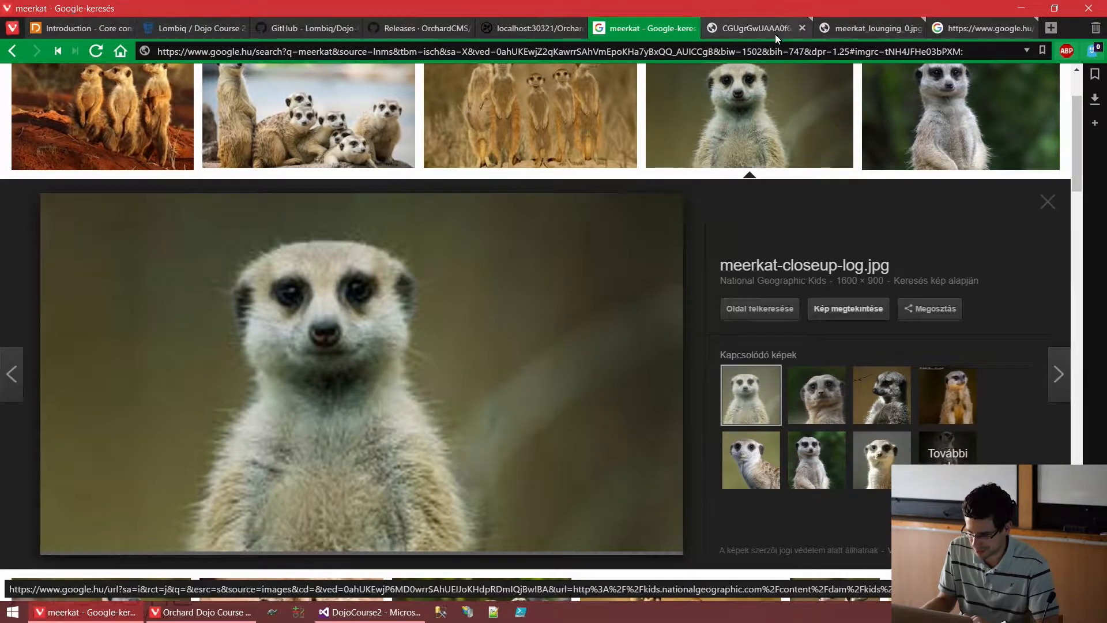
# - Start saving the saluting meerkat image and browse to the Dojo Course 2 Orchard demo folder through the Desktop
pyautogui.click(775, 34)
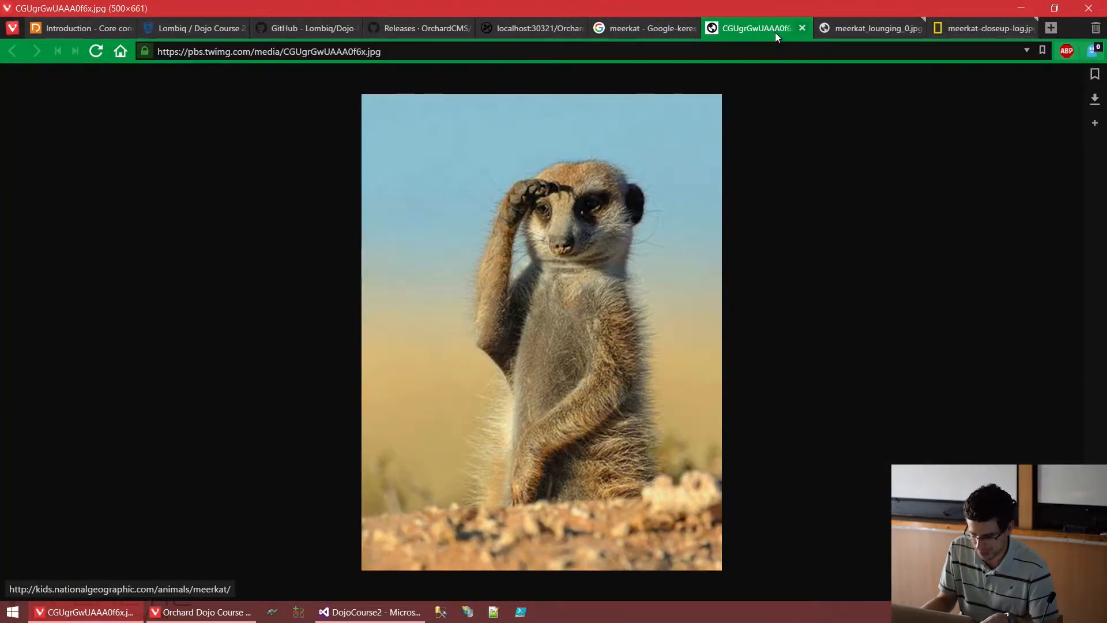
pyautogui.hotkey('ctrl', 's')
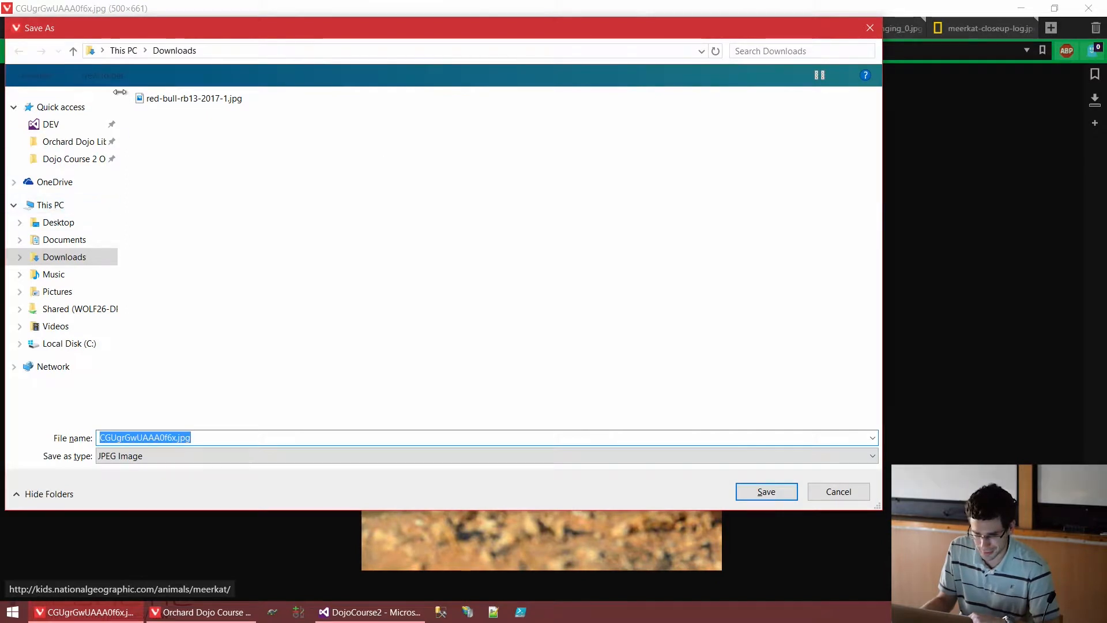
pyautogui.click(84, 223)
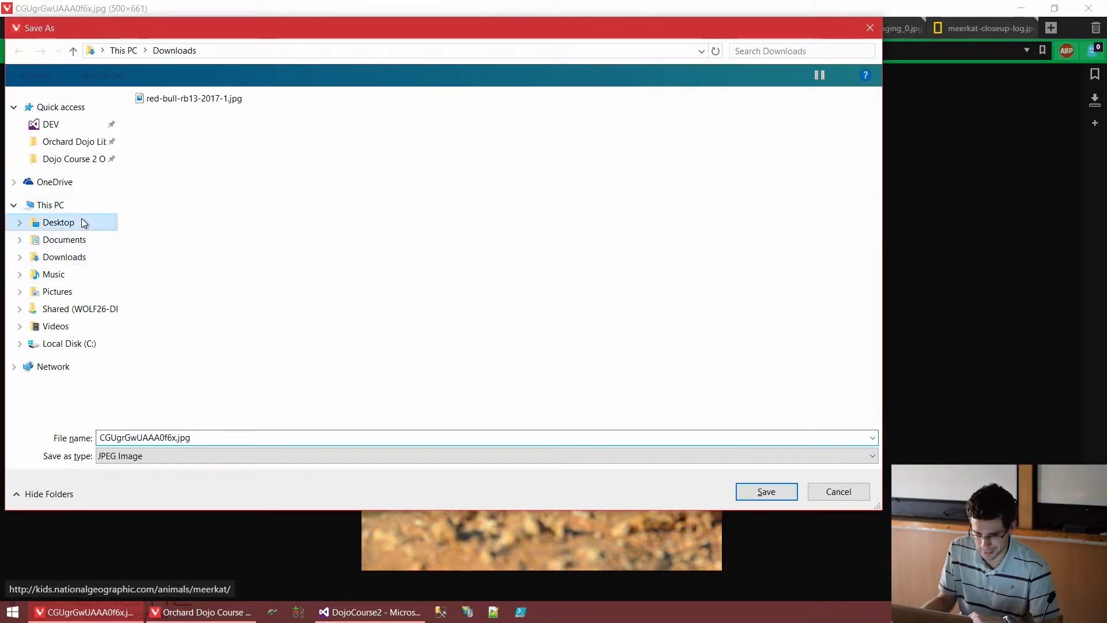
pyautogui.click(19, 52)
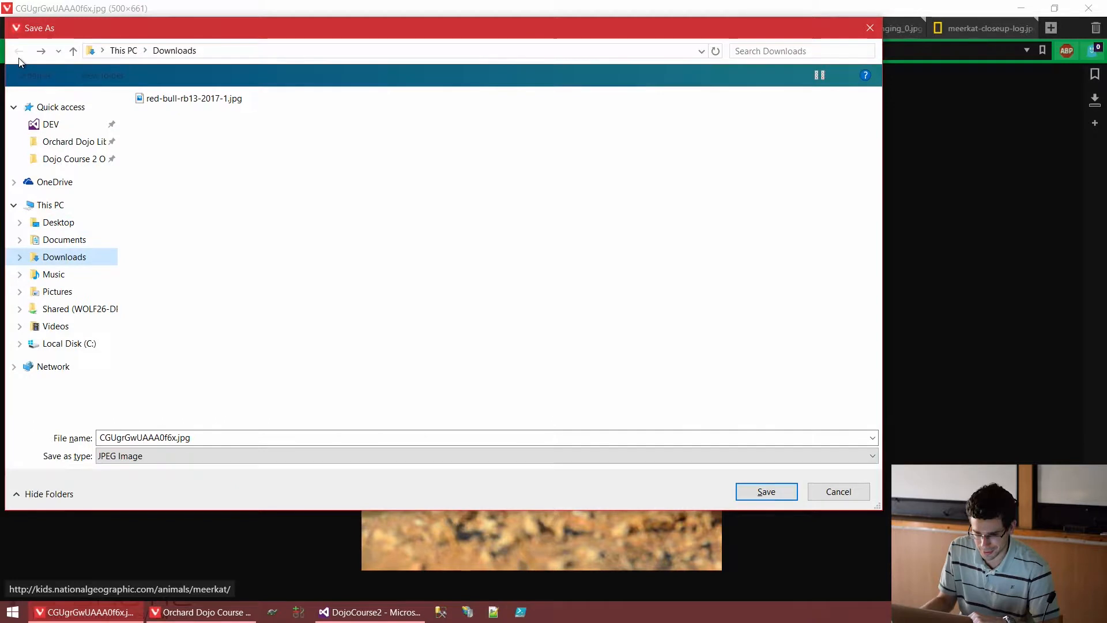
pyautogui.click(79, 225)
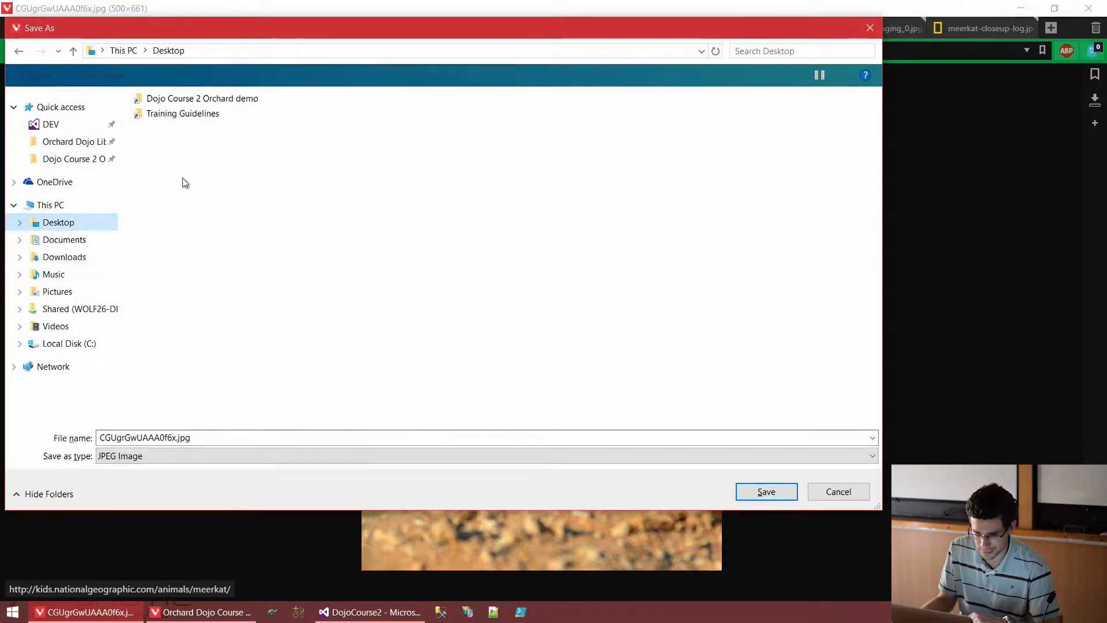
pyautogui.doubleClick(205, 101)
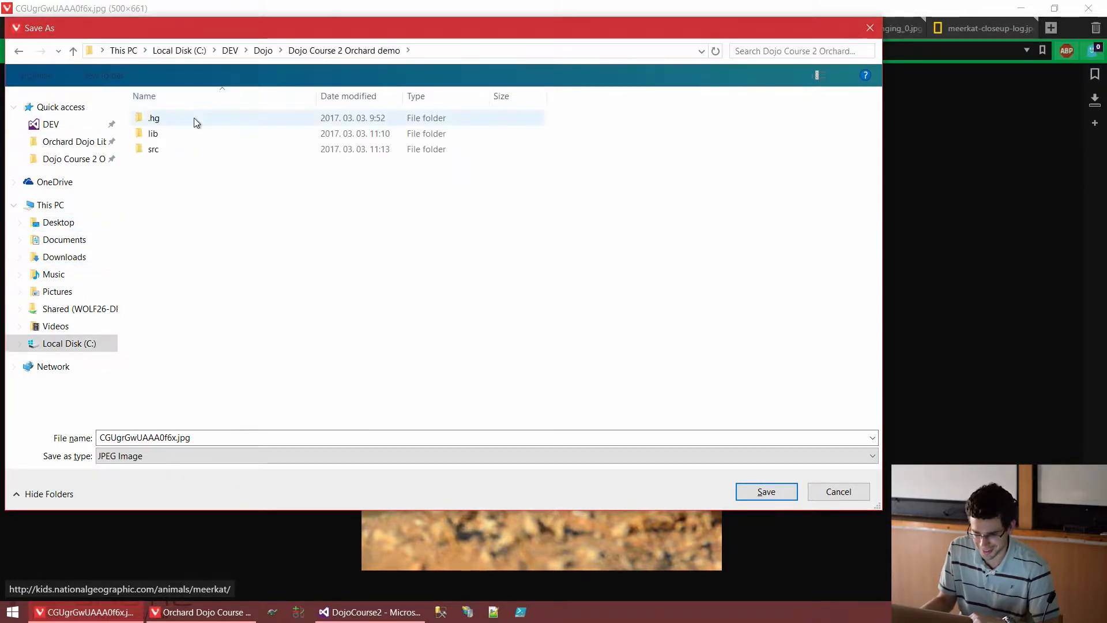
# - Create a folder named Meerkats in the demo folder and save CGUgrGwUAAA0f6x.jpg in it
pyautogui.click(103, 80)
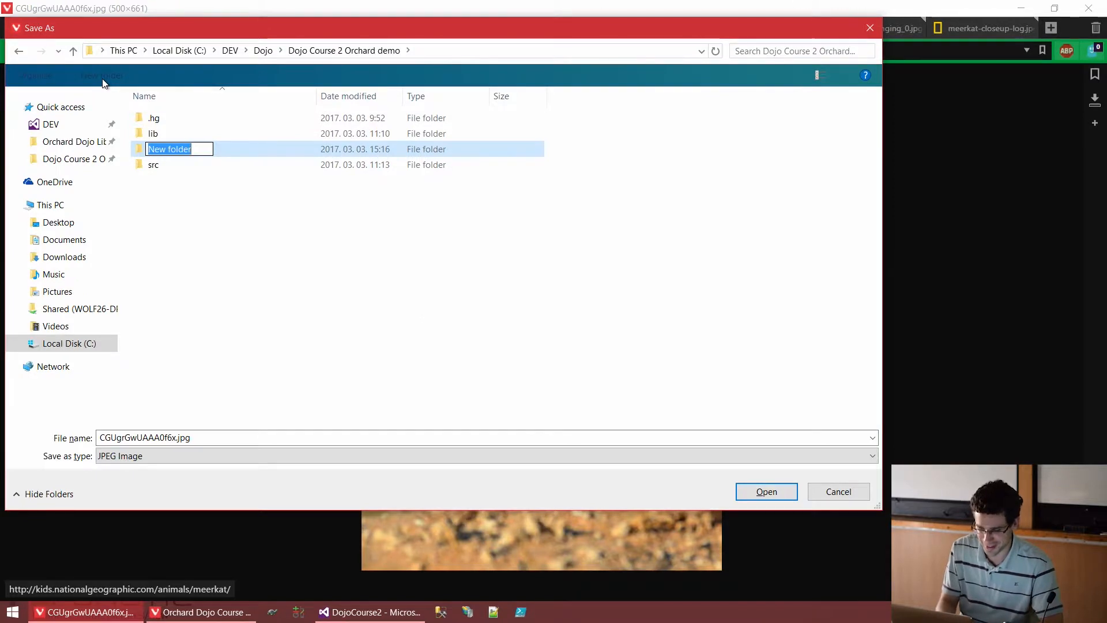
pyautogui.write('Meerkats')
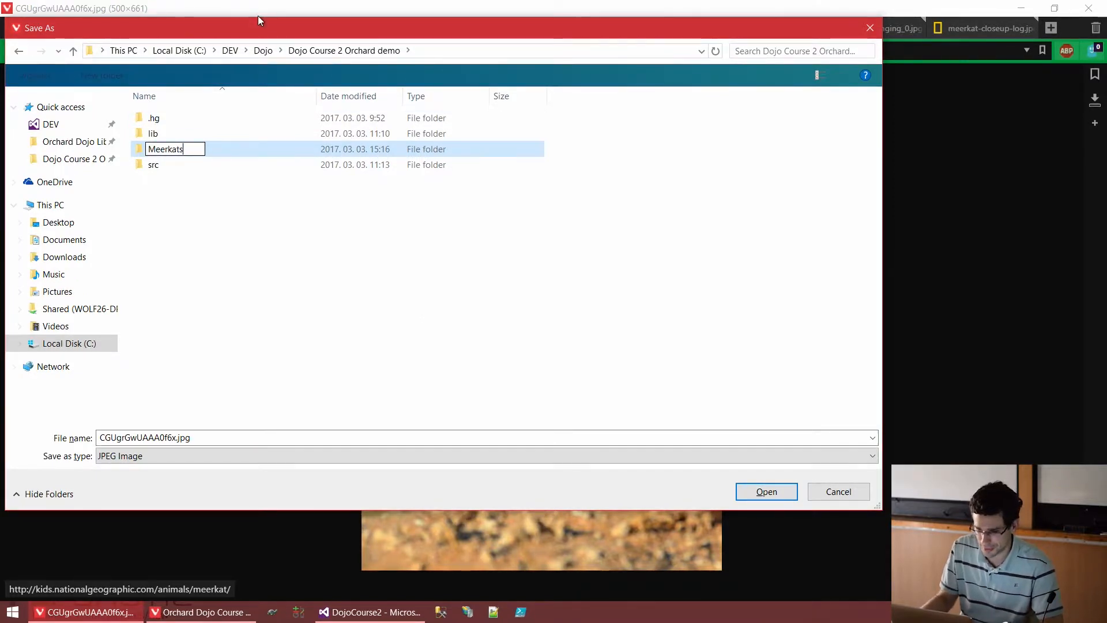
pyautogui.moveTo(351, 35); pyautogui.dragTo(448, 96)
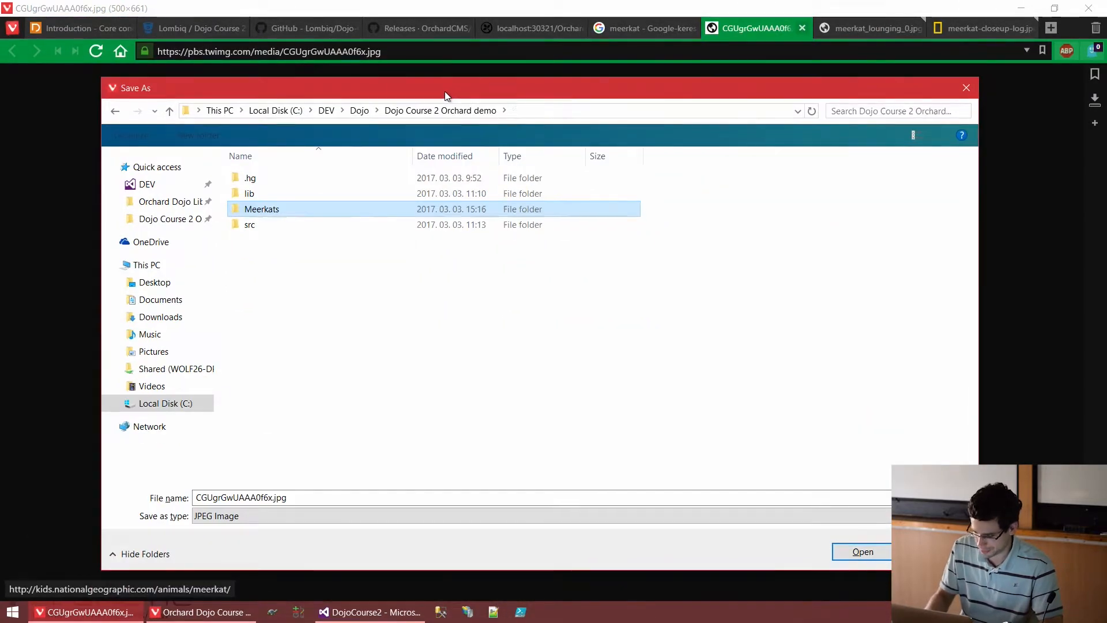
pyautogui.press('Return')
pyautogui.click(886, 552)
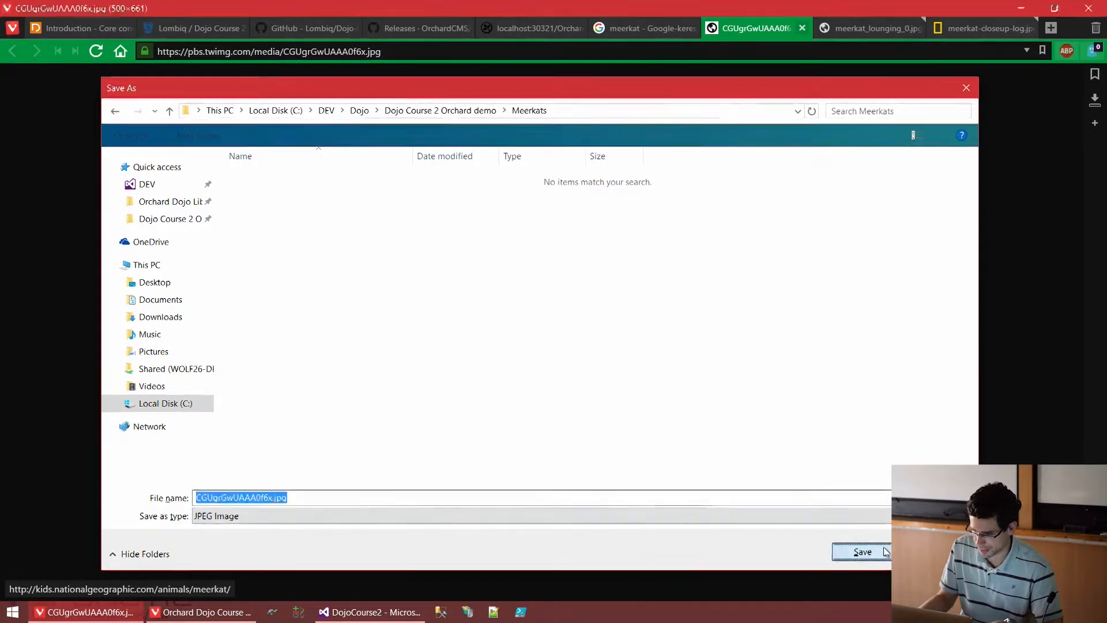
# - Save meerkat_lounging_0.jpg and meerkat-closeup-log.jpg to the Meerkats folder, closing the image tabs and the image search
pyautogui.hotkey('ctrl', 'Tab')
pyautogui.hotkey('ctrl', 's')
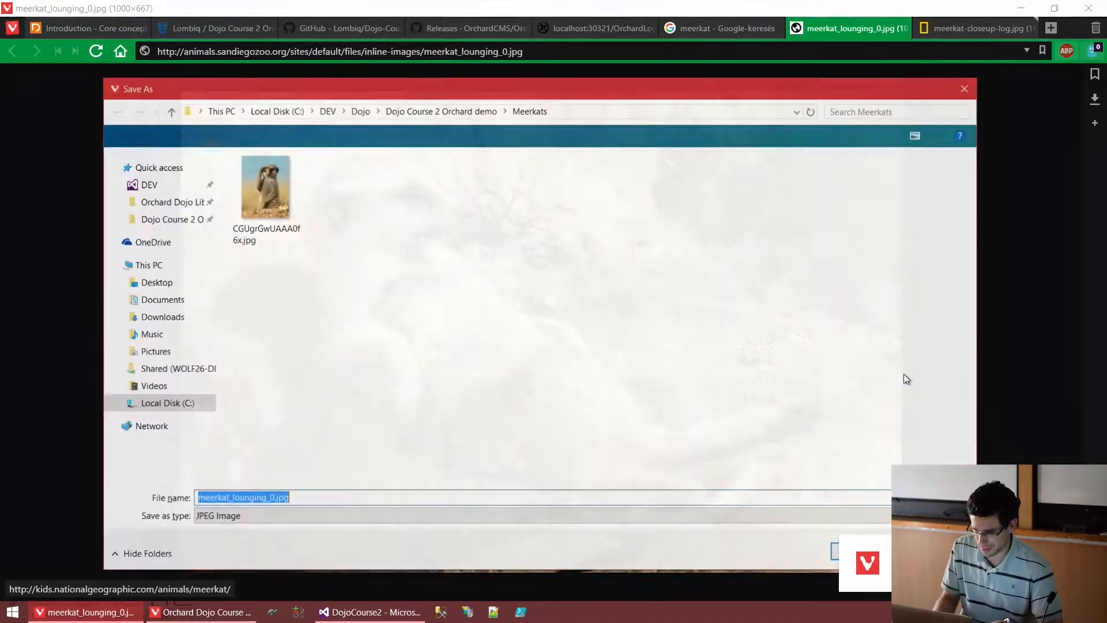
pyautogui.press('Return')
pyautogui.hotkey('ctrl', 'w')
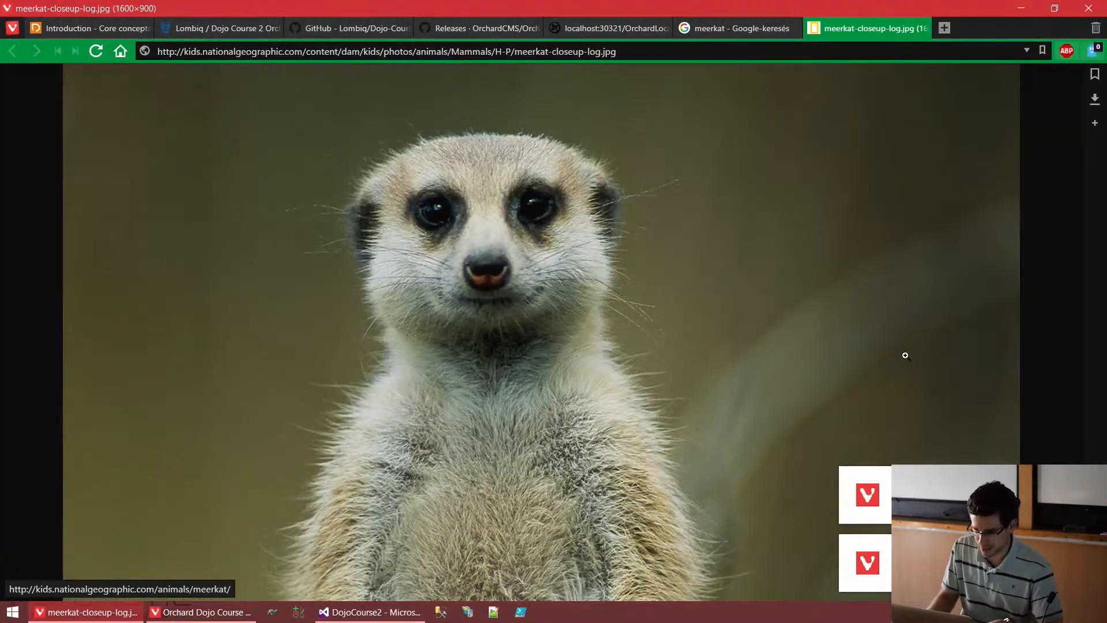
pyautogui.hotkey('ctrl', 's')
pyautogui.press('Return')
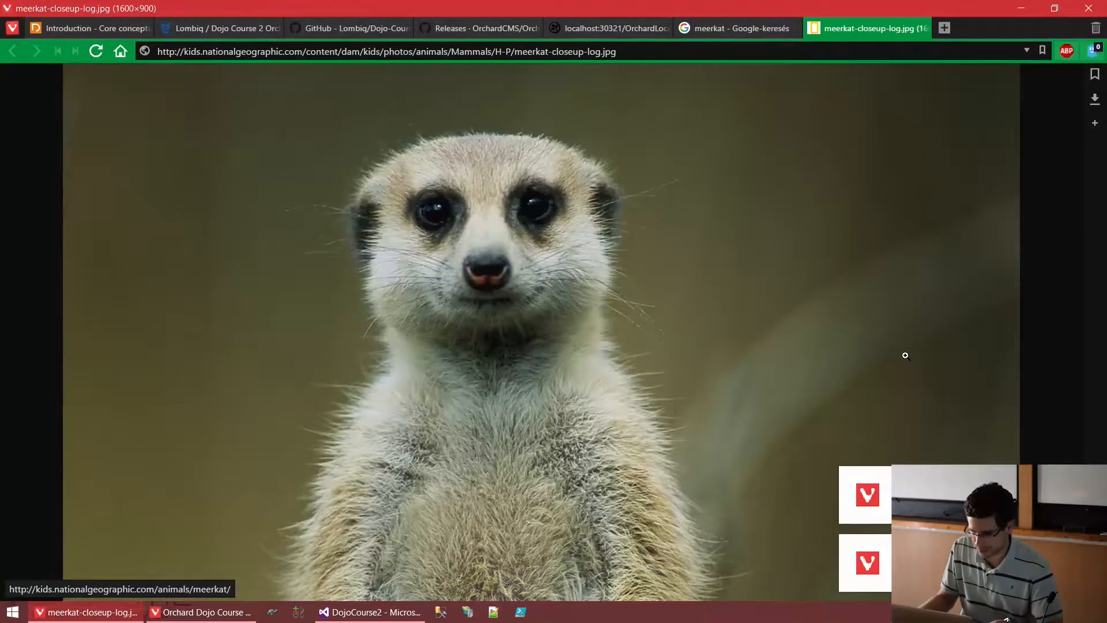
pyautogui.hotkey('ctrl', 'w')
pyautogui.hotkey('ctrl', 'w')
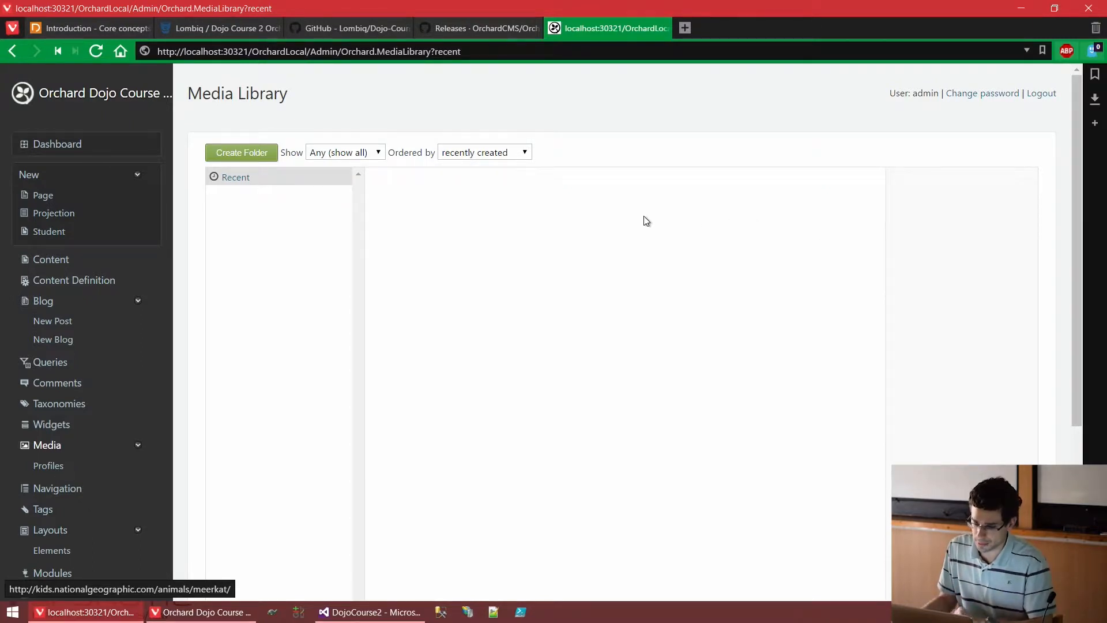
# - Create a folder named Meerkats in the Media Library and open it
pyautogui.click(241, 154)
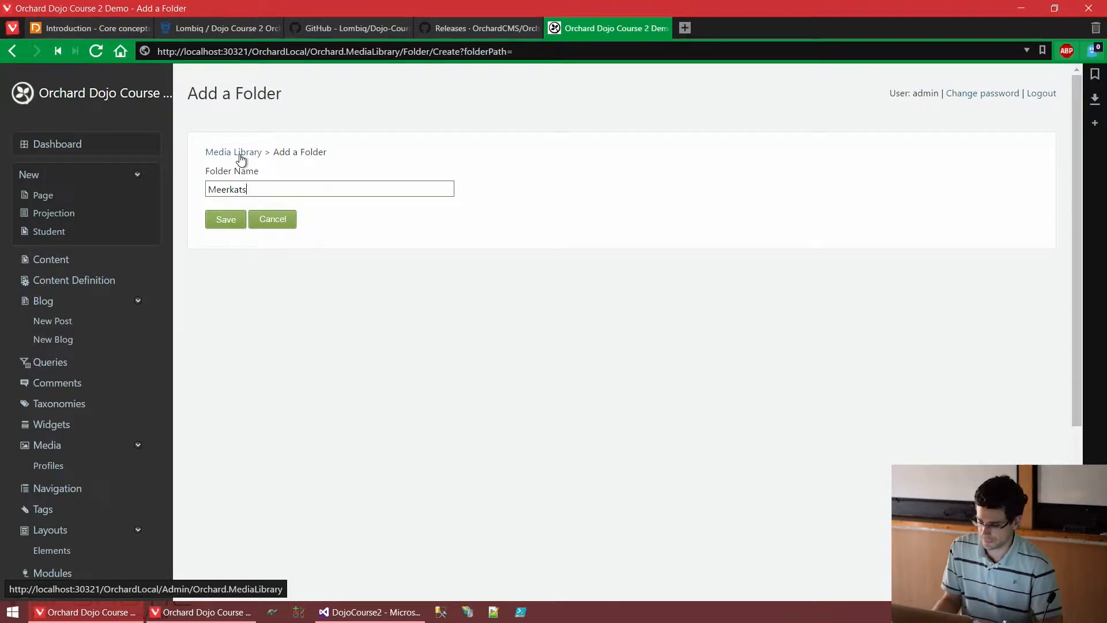
pyautogui.press('Return')
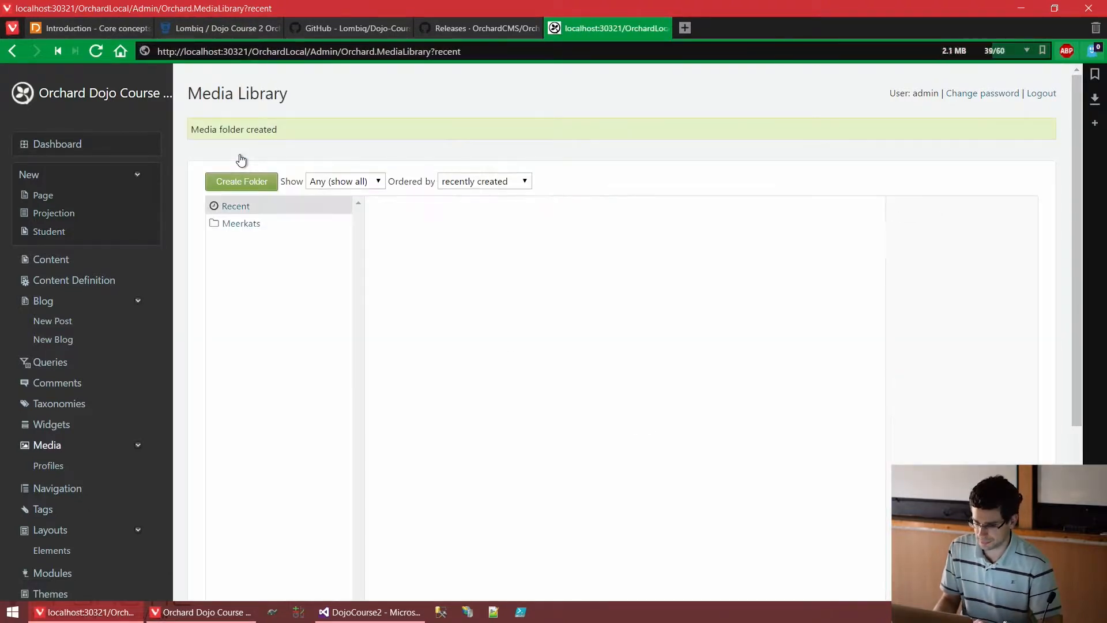
pyautogui.click(246, 224)
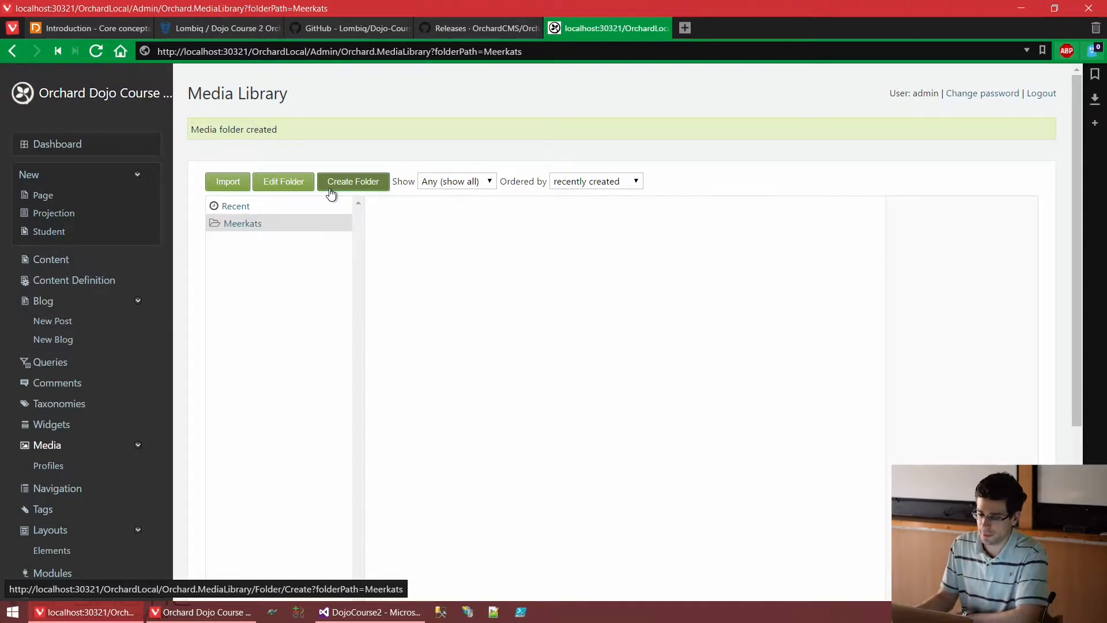
# - Import the three saved meerkat images from the computer into the Meerkats media folder and return to the library
pyautogui.click(233, 189)
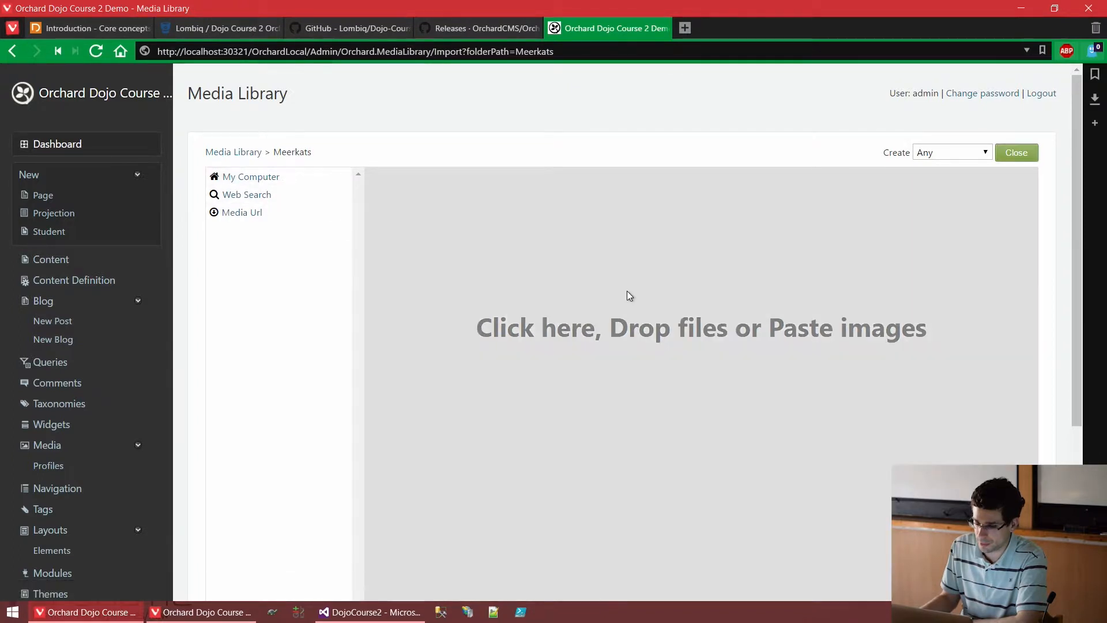
pyautogui.click(629, 297)
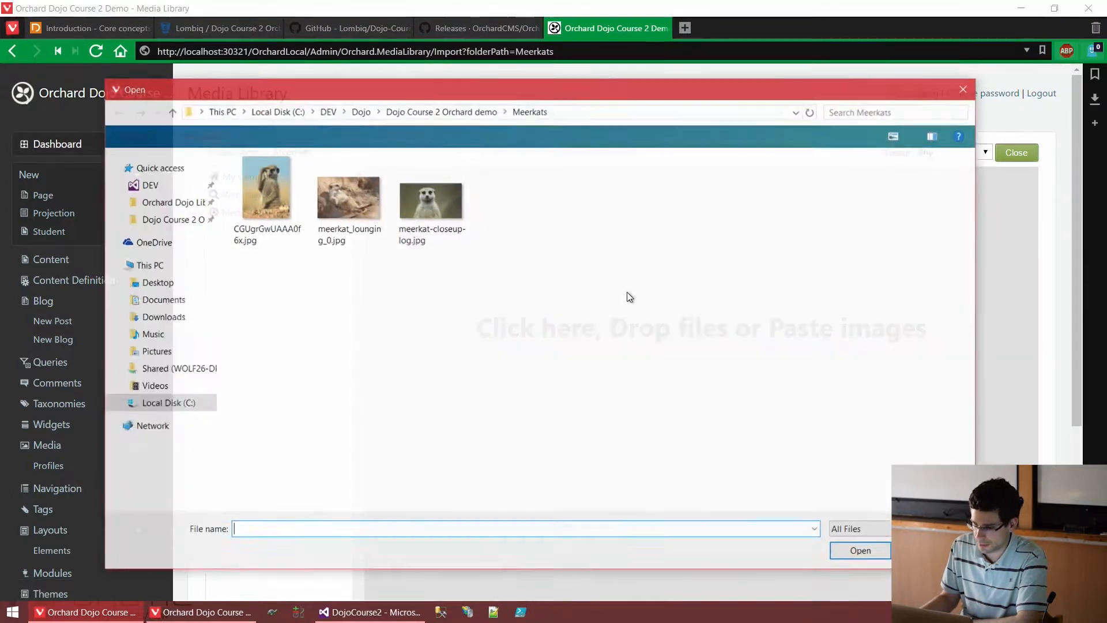
pyautogui.moveTo(638, 317); pyautogui.dragTo(220, 149)
pyautogui.click(862, 553)
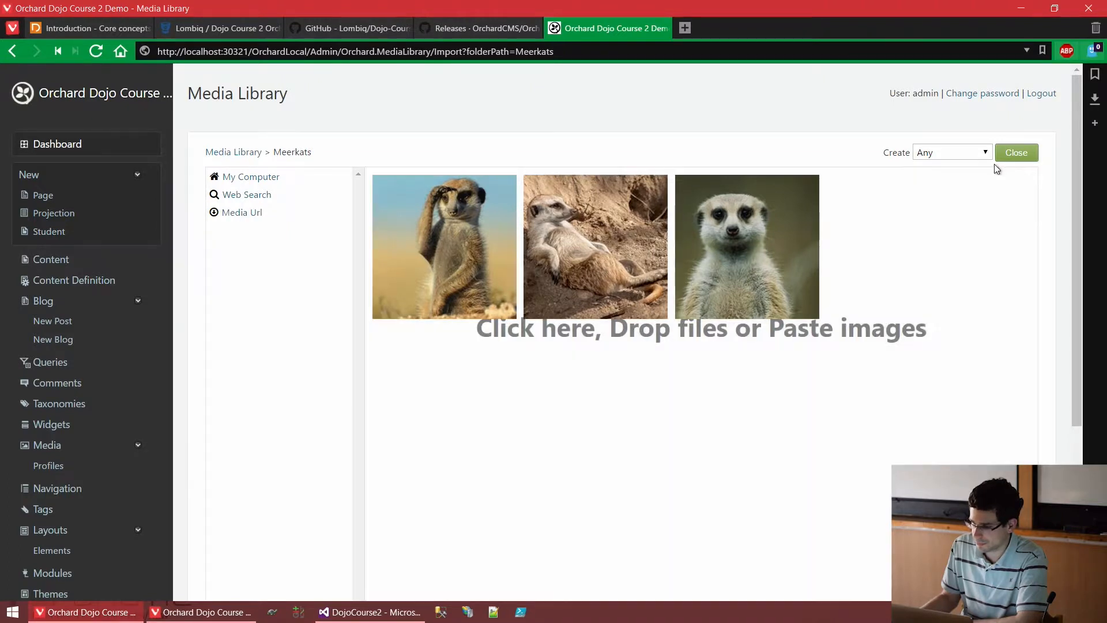
pyautogui.click(1006, 156)
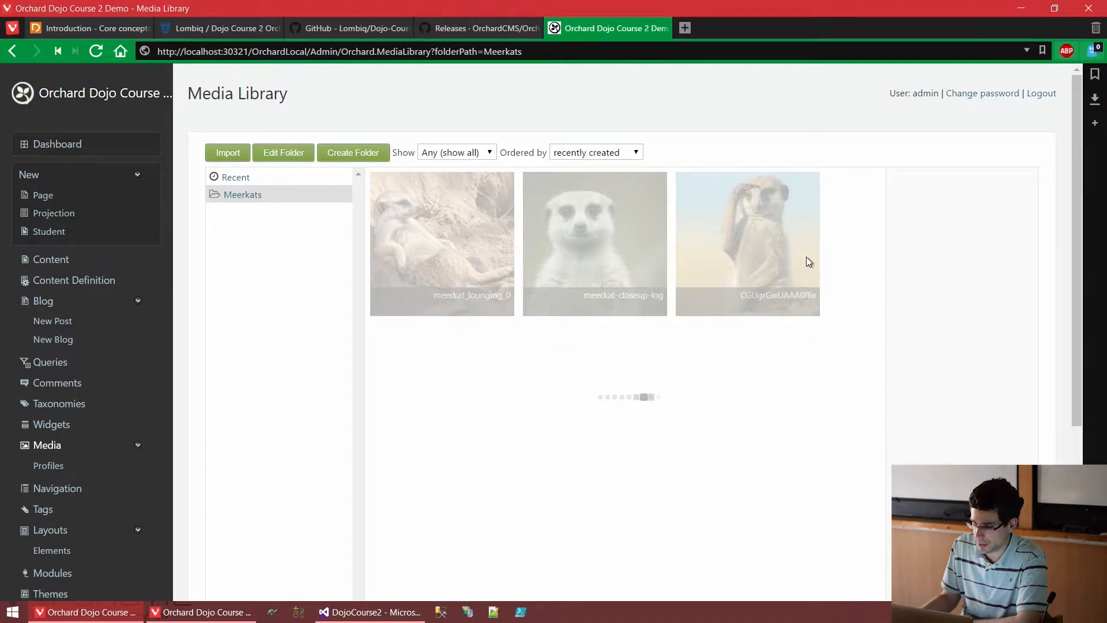
# - View the Recent and Meerkats listings of the Media Library and reload the page
pyautogui.click(229, 198)
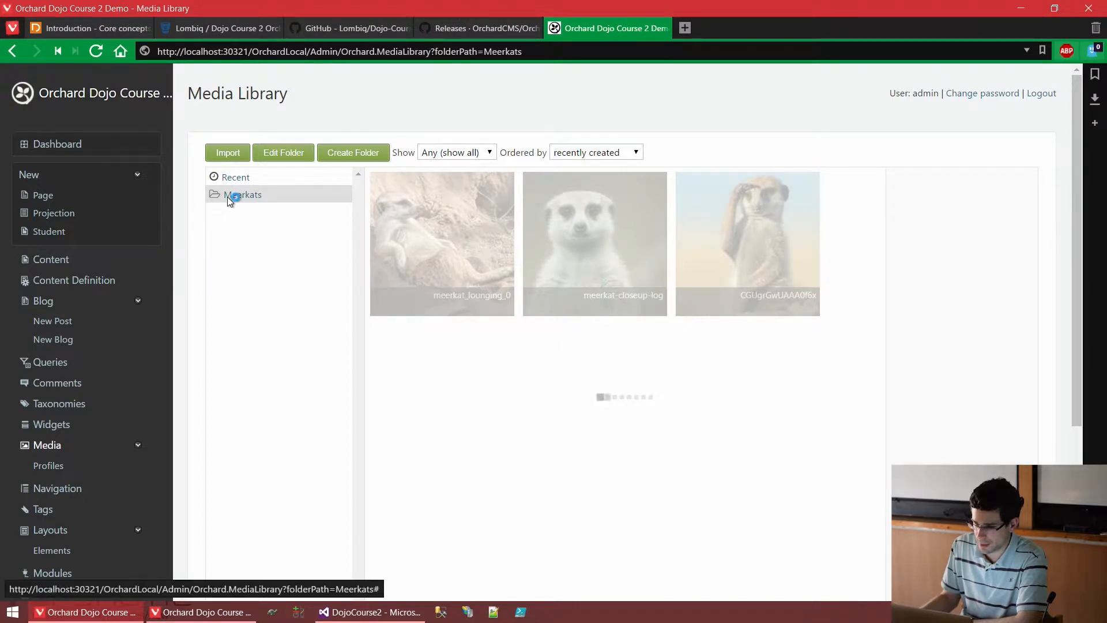
pyautogui.click(237, 186)
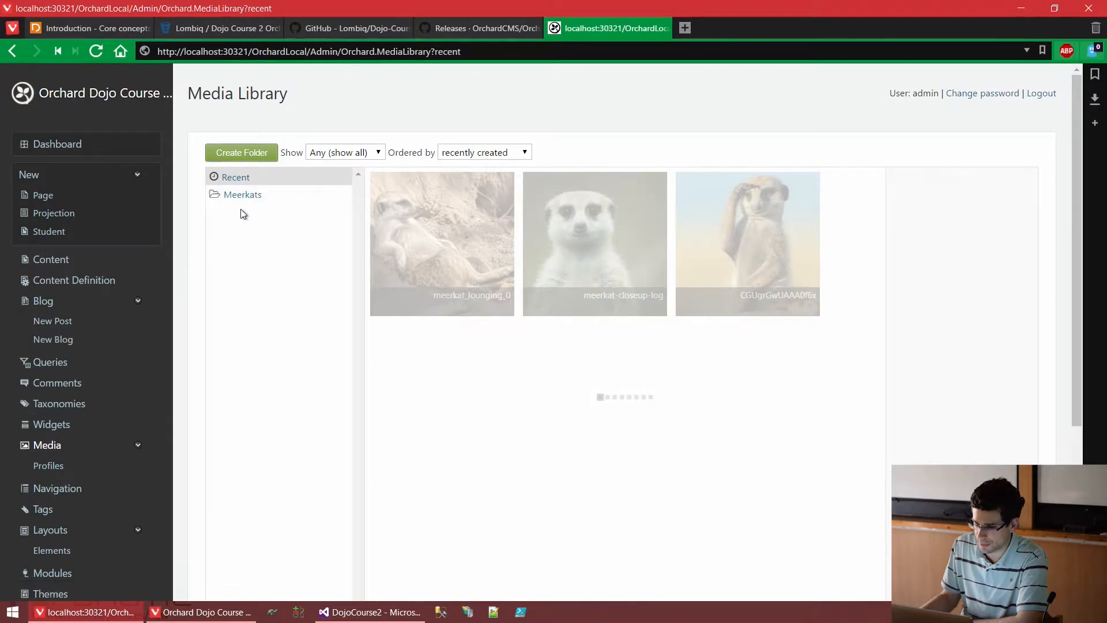
pyautogui.click(246, 195)
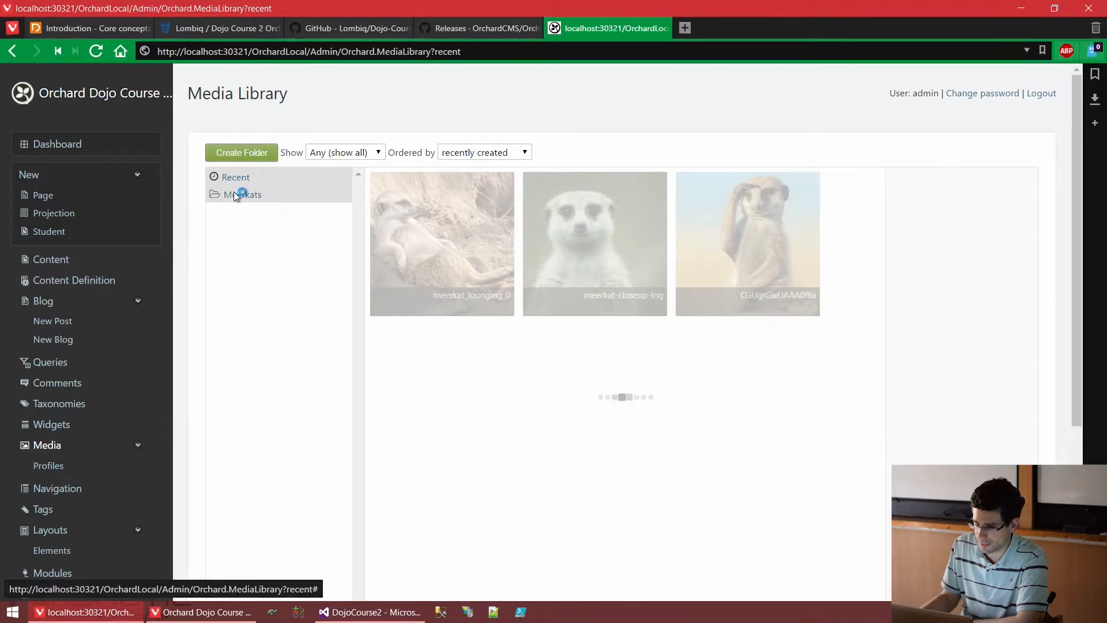
pyautogui.click(87, 57)
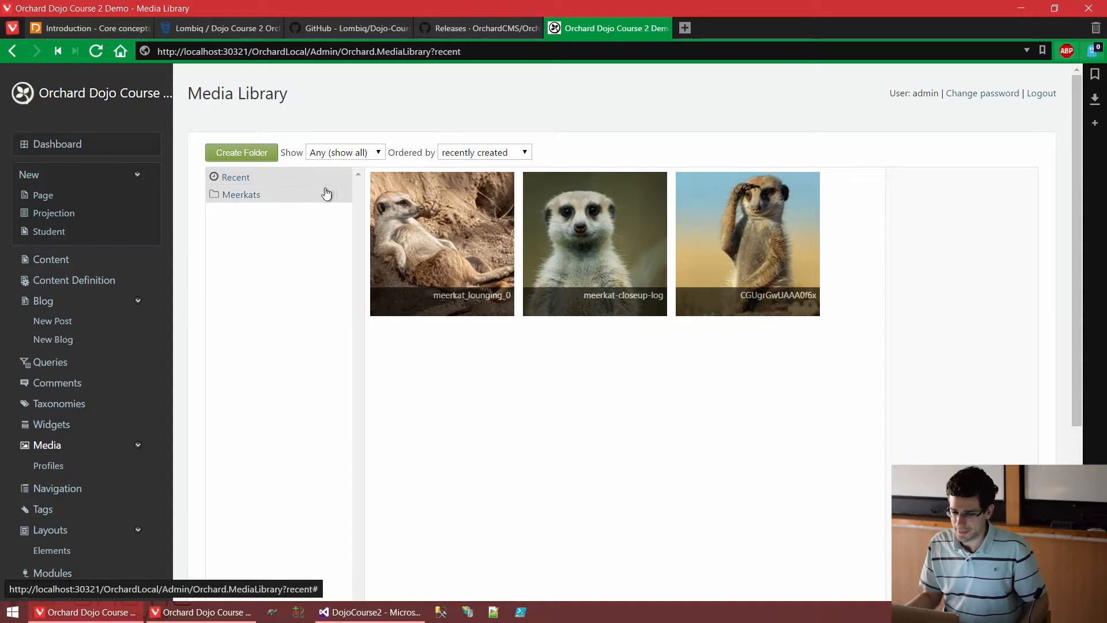
# - Check the properties of the three meerkat images, open the saluting meerkat's edit page and return to the Media Library
pyautogui.click(476, 215)
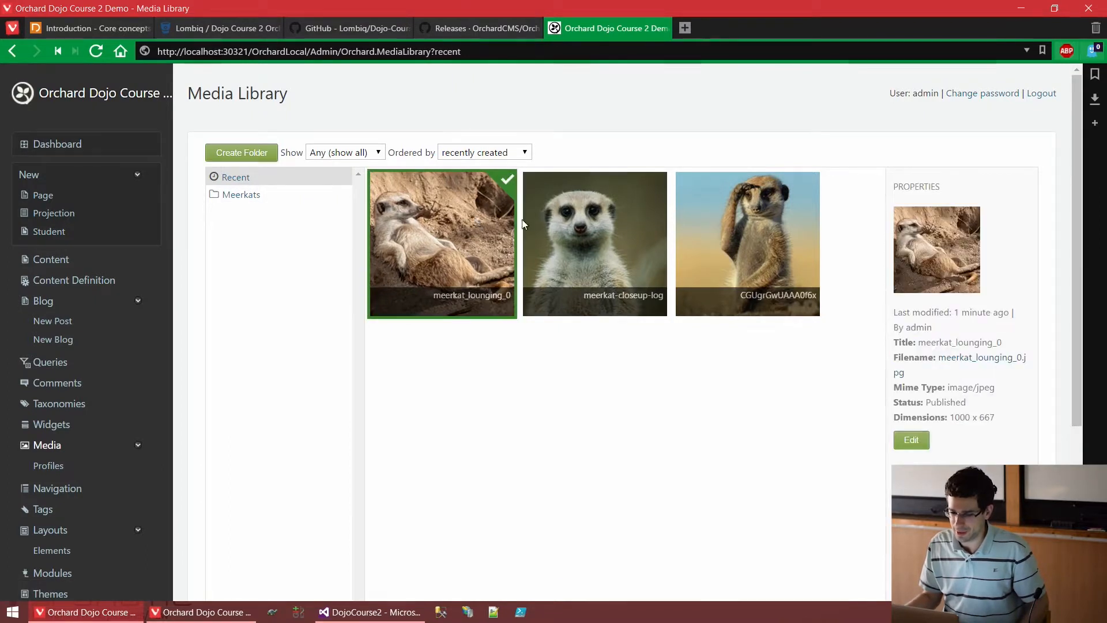
pyautogui.click(574, 219)
pyautogui.click(725, 217)
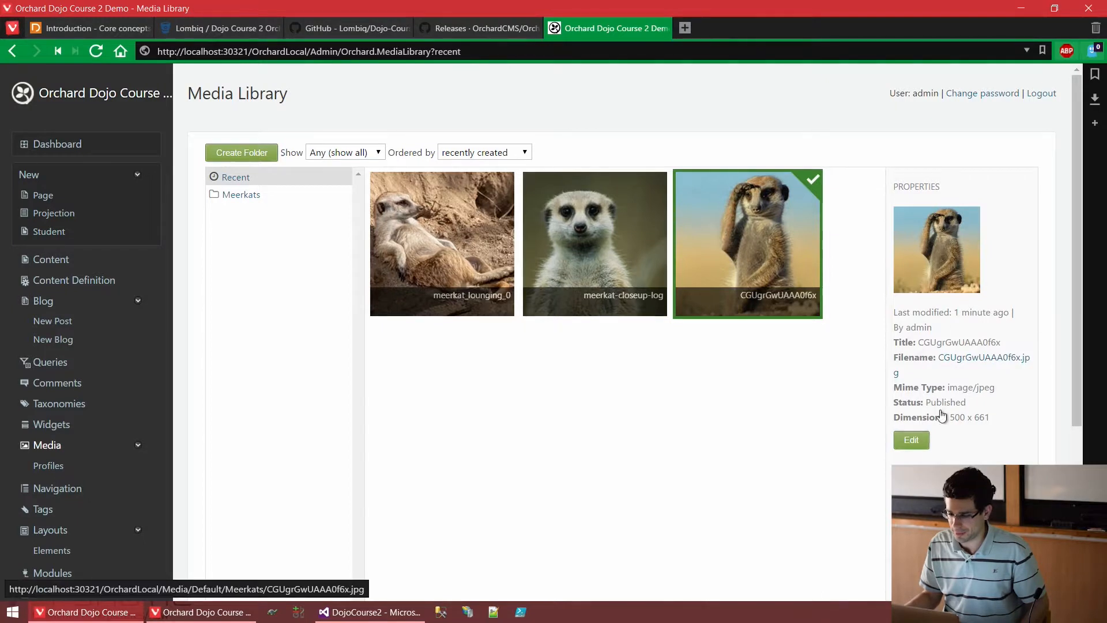
pyautogui.scroll(-3, 960, 363)
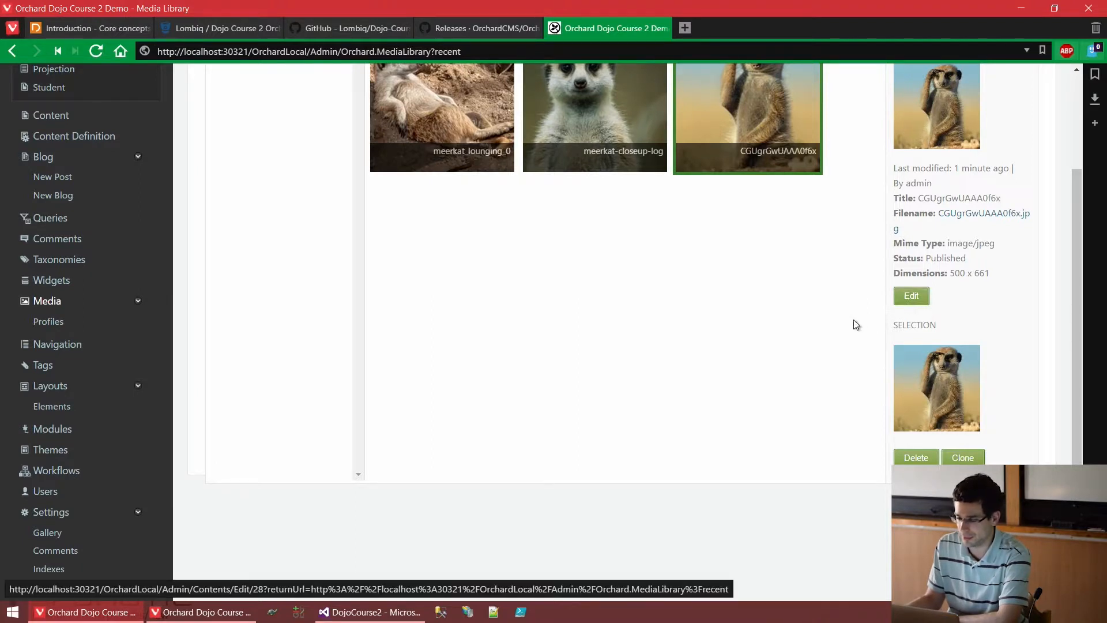
pyautogui.click(910, 304)
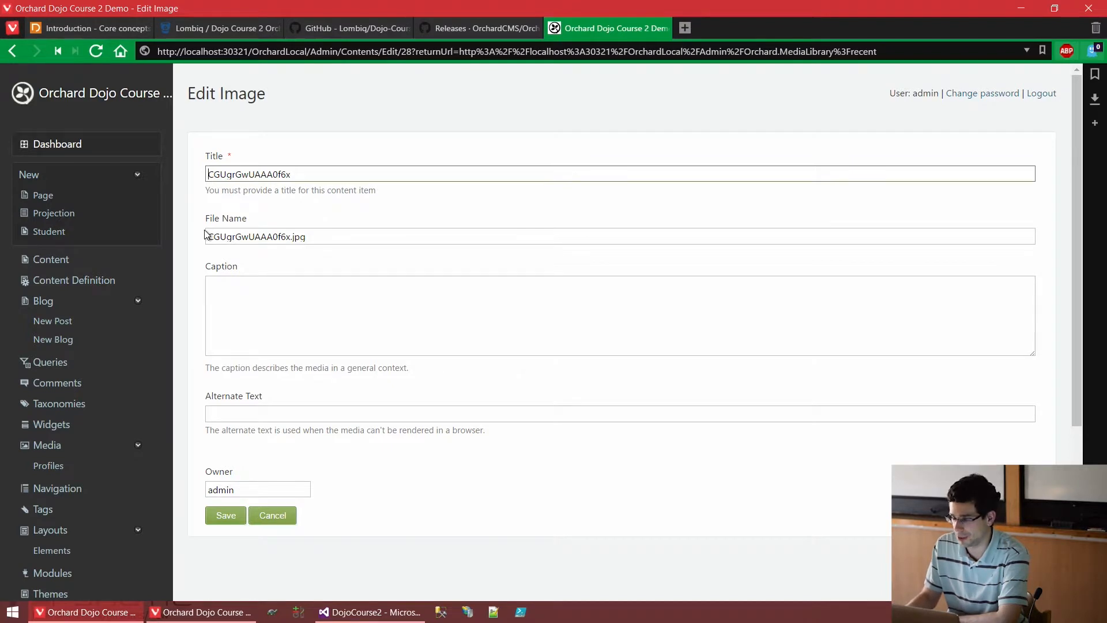
pyautogui.click(7, 59)
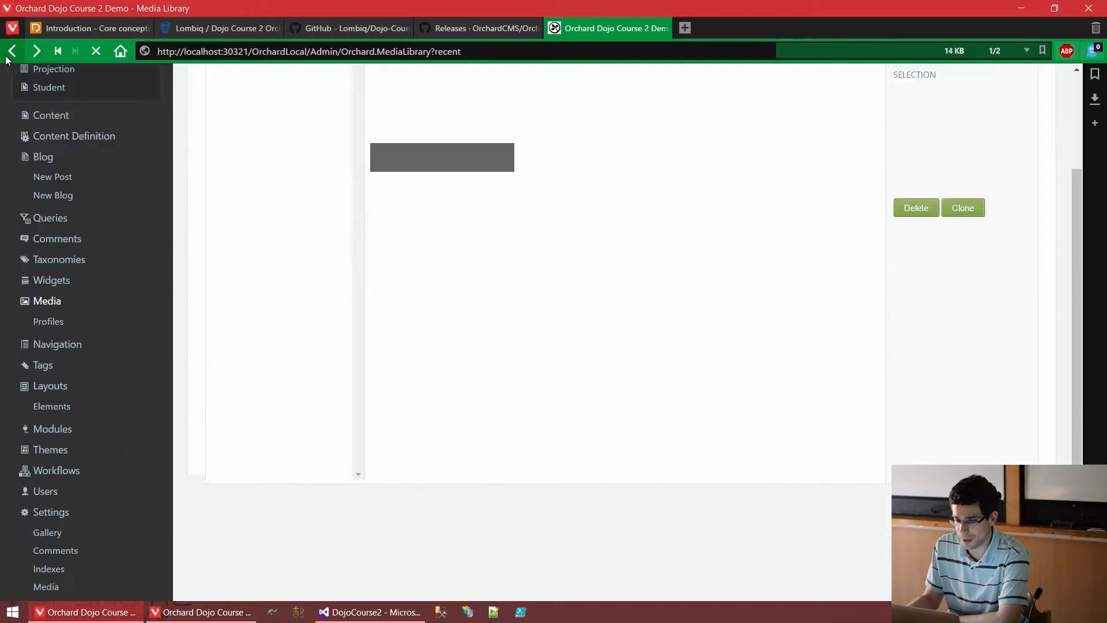
# - Find the Image Editor feature among the modules by filtering for "image" and enable it
pyautogui.click(63, 434)
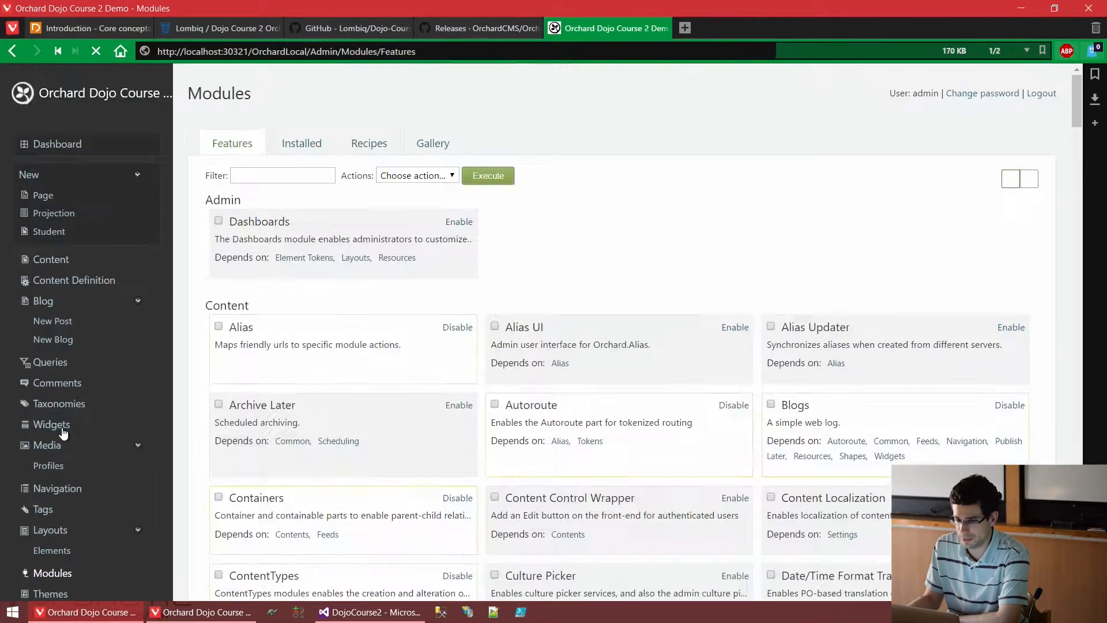
pyautogui.write('im')
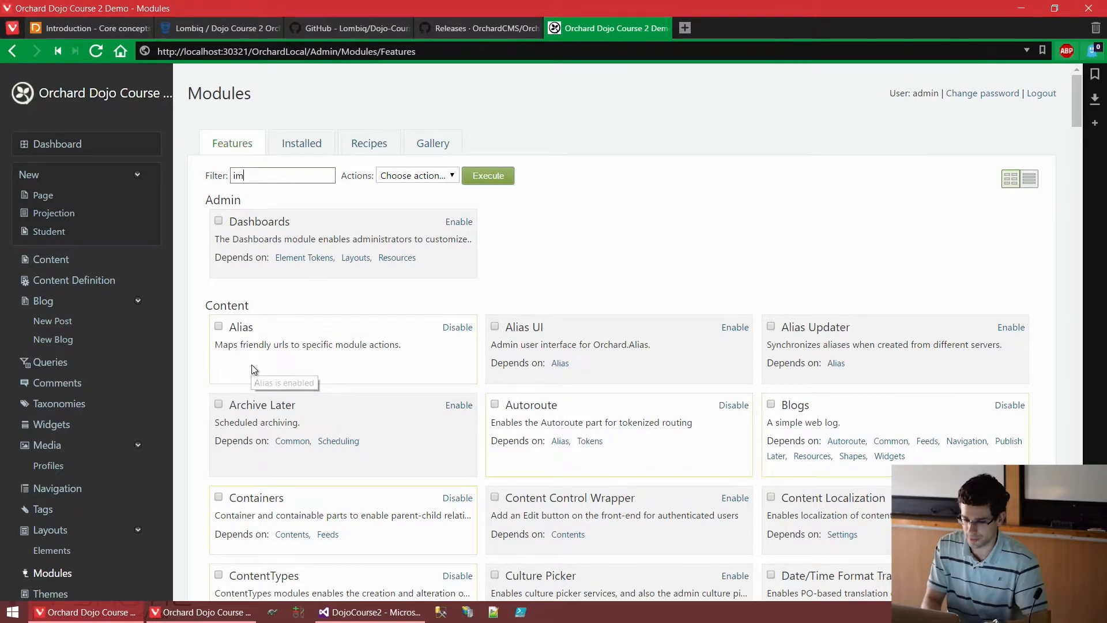
pyautogui.write('age')
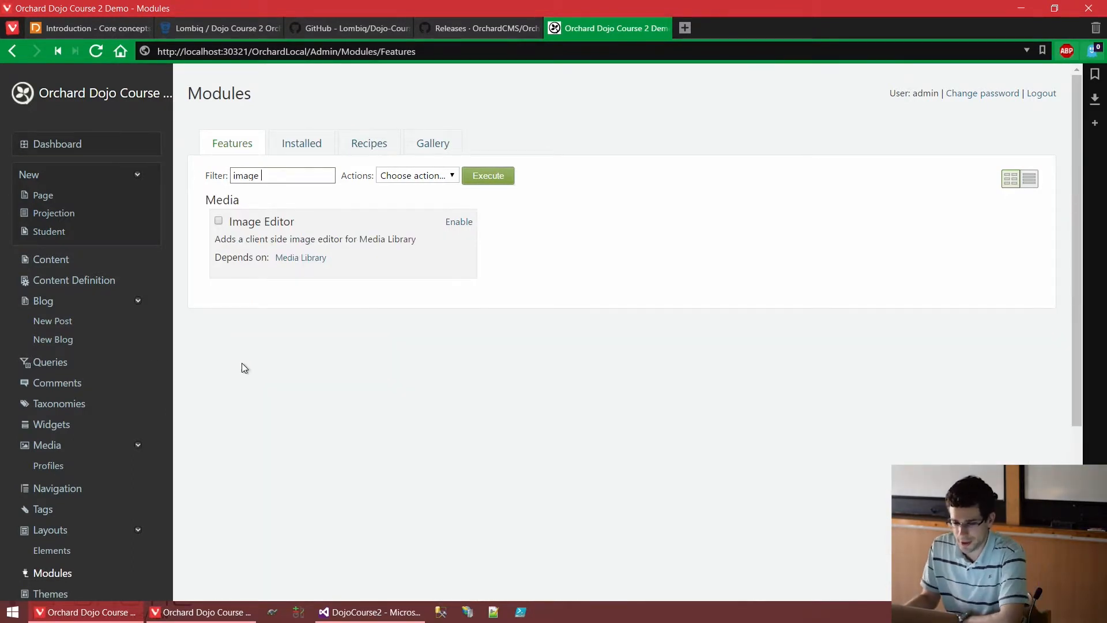
pyautogui.click(472, 222)
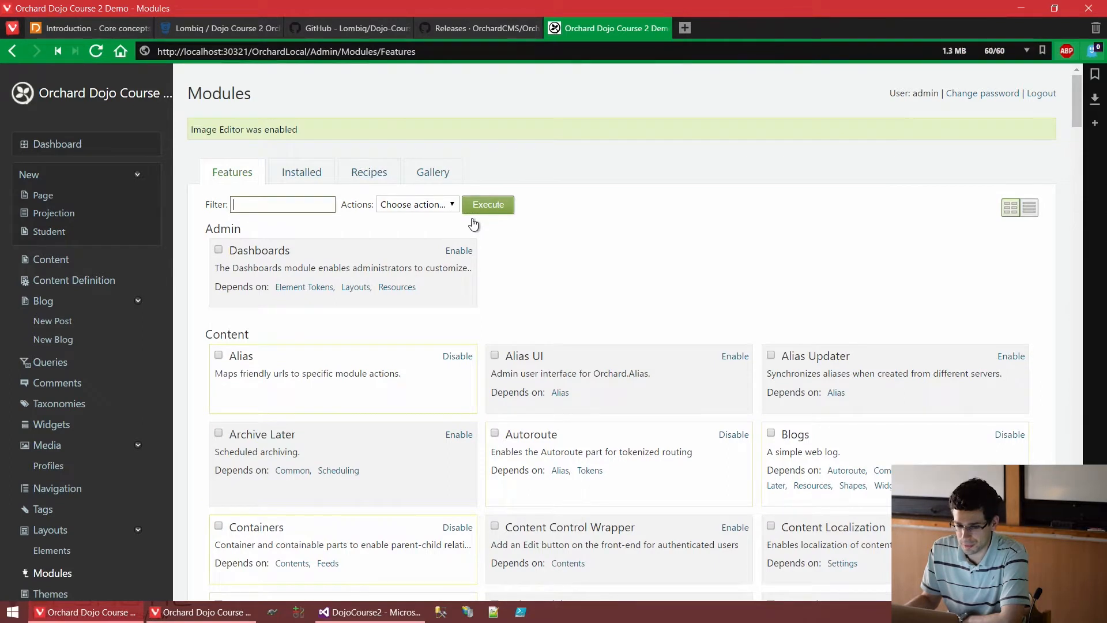
# - Open the meerkat-closeup-log image from the Media Library in the Image Editor and look it over
pyautogui.click(55, 447)
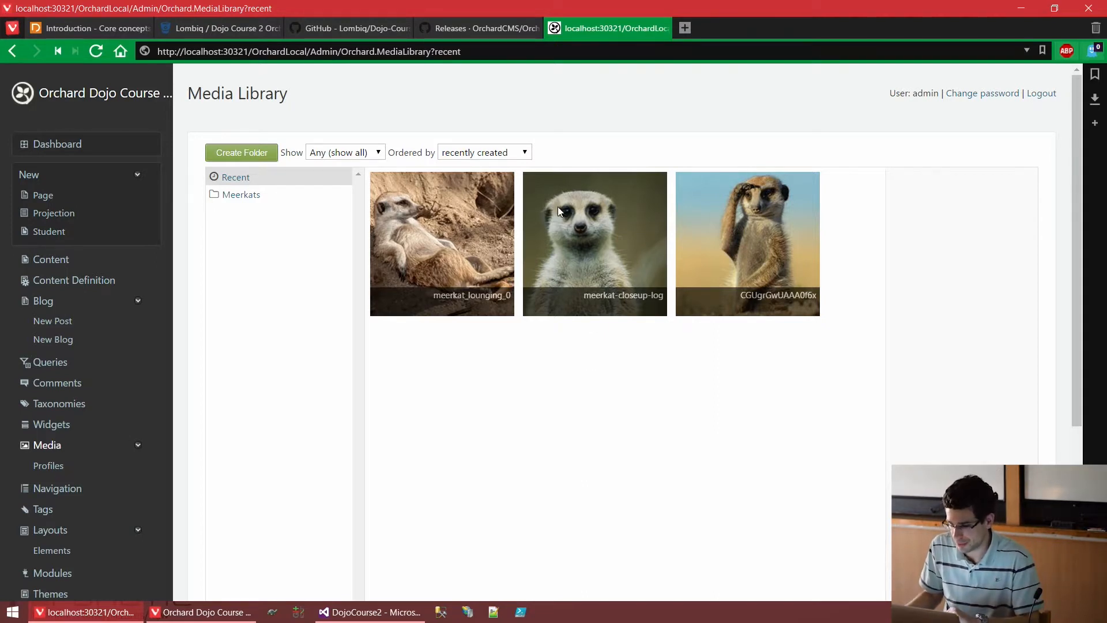
pyautogui.click(585, 209)
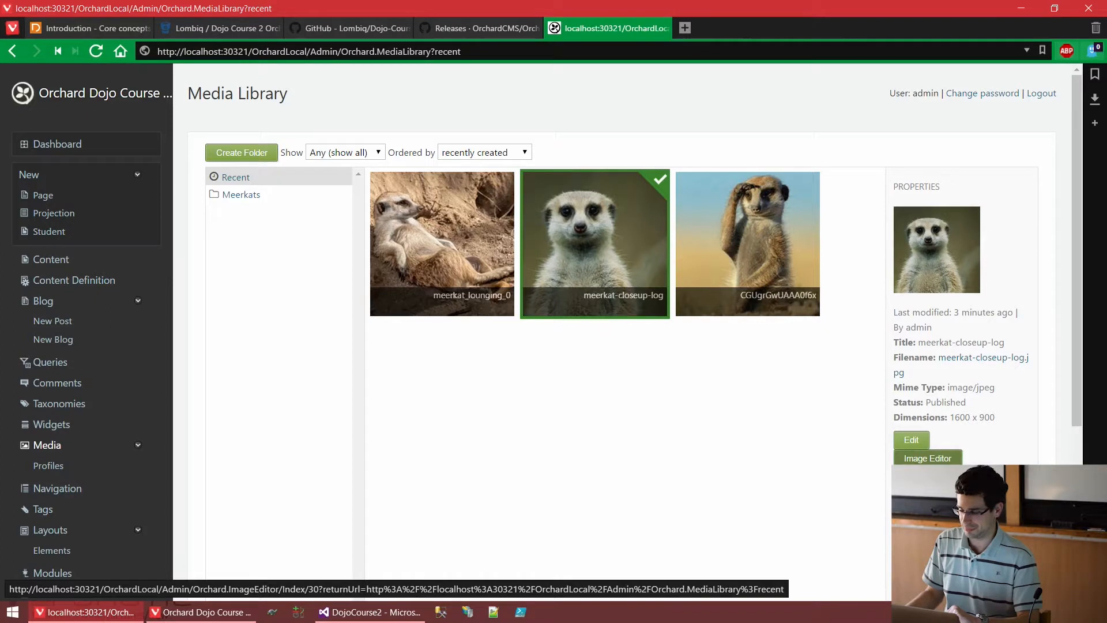
pyautogui.click(927, 458)
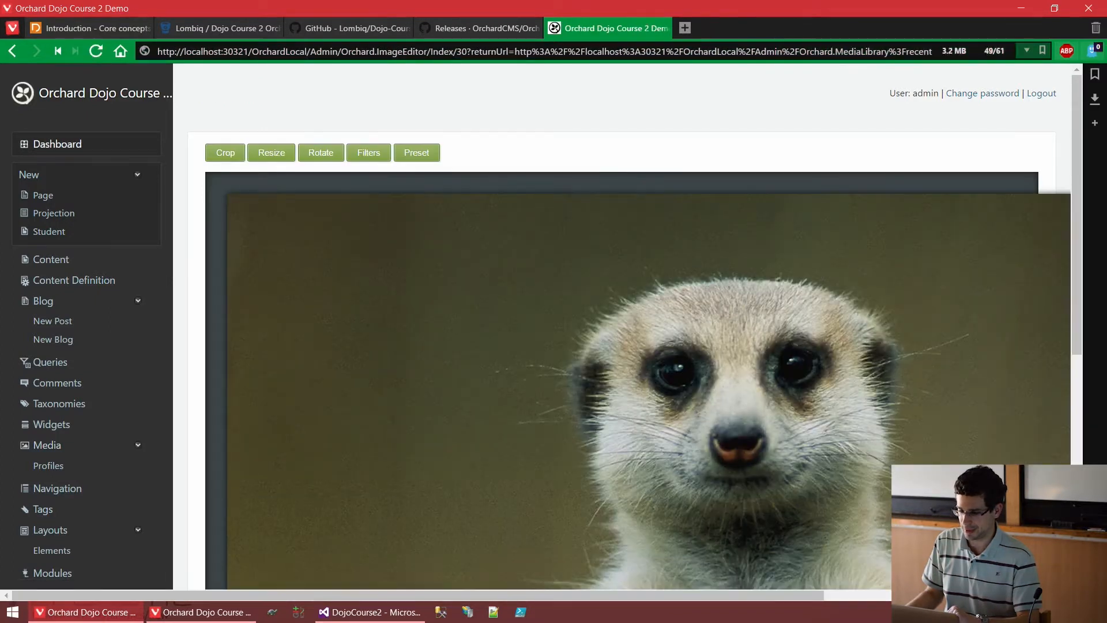
pyautogui.scroll(-4, 634, 346)
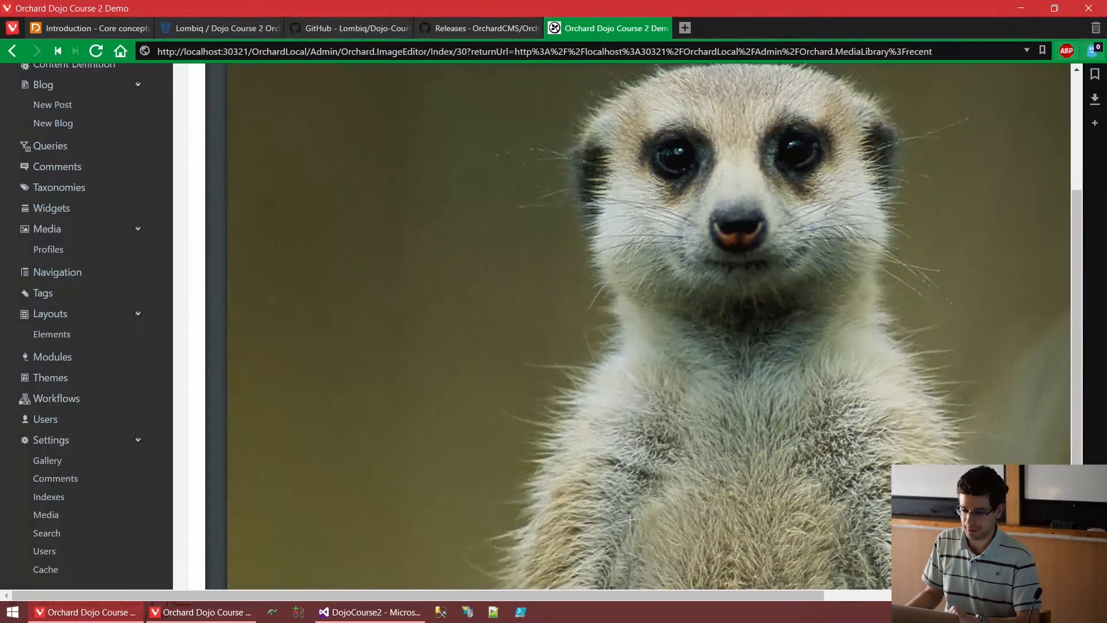
pyautogui.scroll(4, 634, 346)
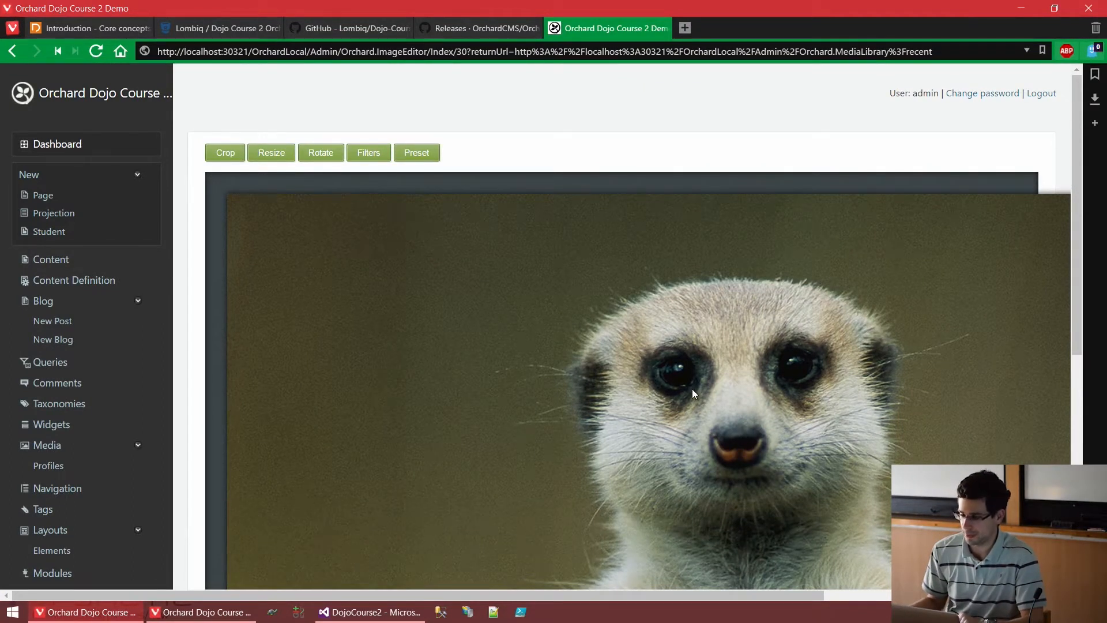
pyautogui.scroll(-5, 691, 388)
pyautogui.scroll(3, 691, 386)
pyautogui.scroll(3, 690, 386)
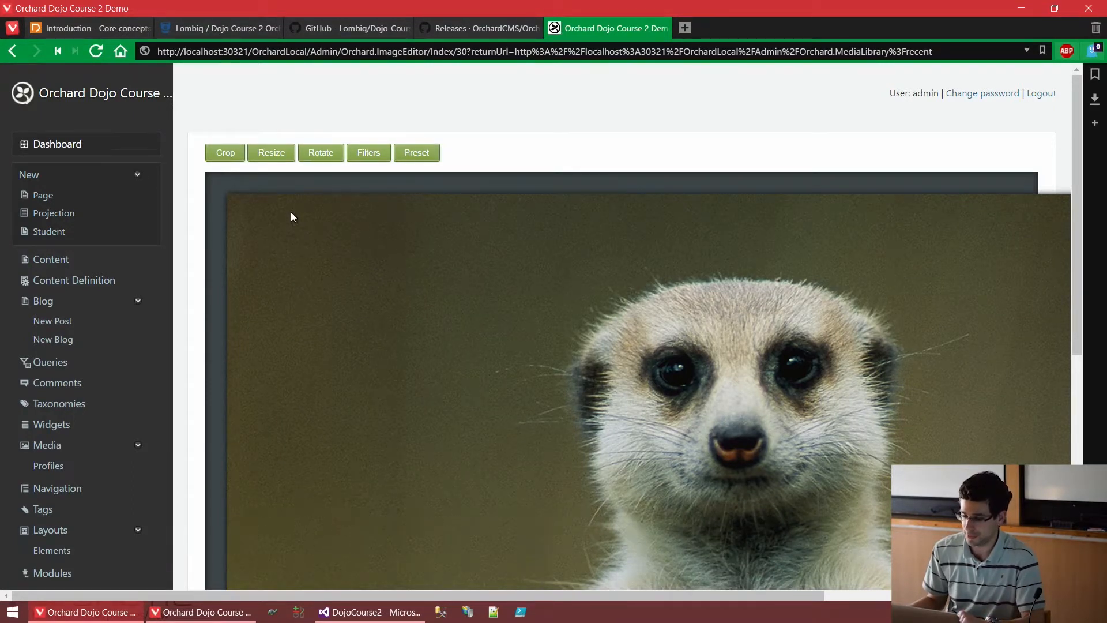
# - Resize the meerkat-closeup-log image to a width of 1200 pixels with its proportions maintained
pyautogui.click(291, 162)
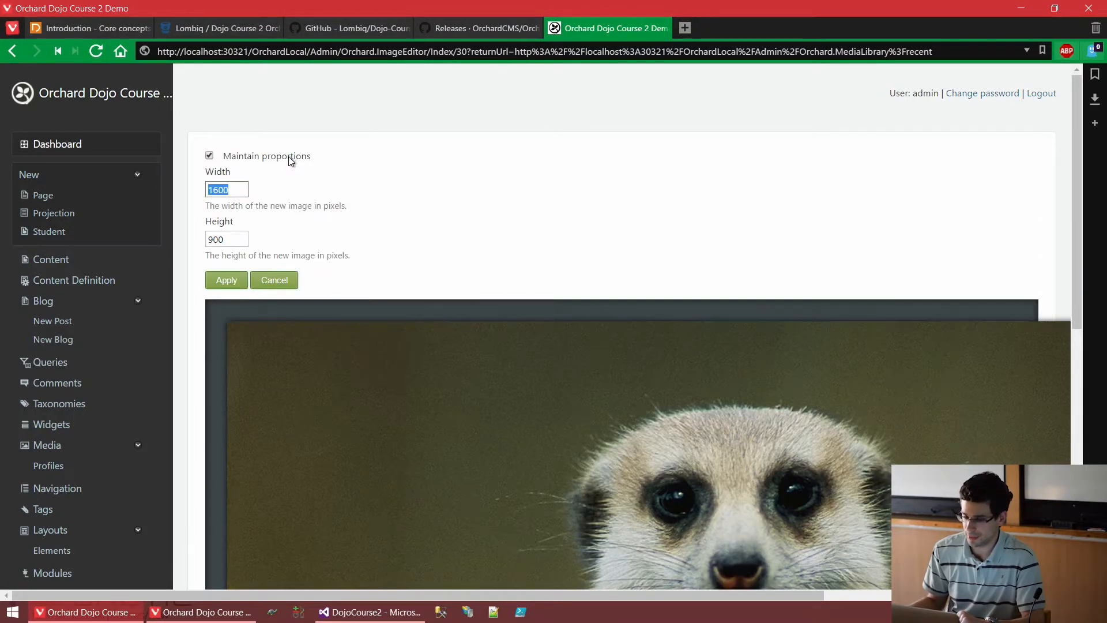
pyautogui.click(211, 189)
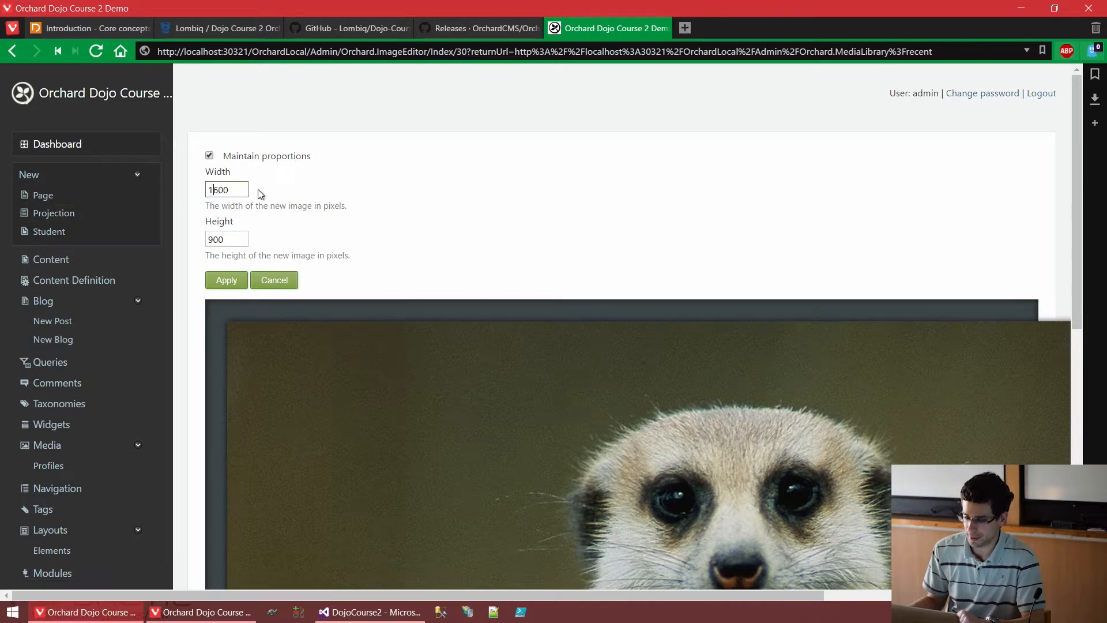
pyautogui.press('Delete')
pyautogui.write('1')
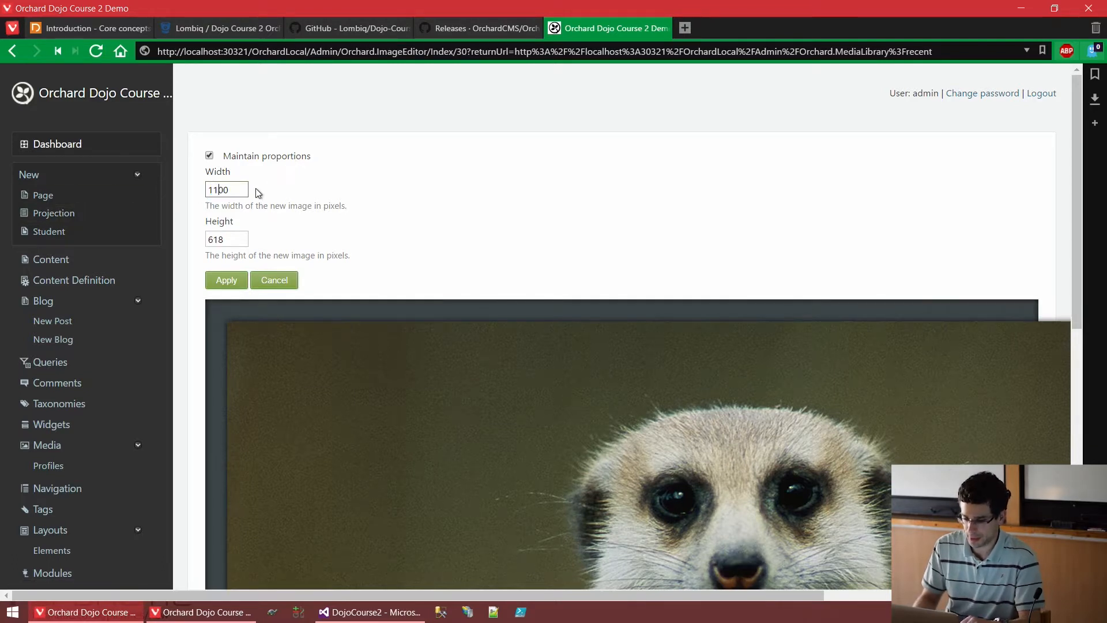
pyautogui.press('BackSpace')
pyautogui.write('2')
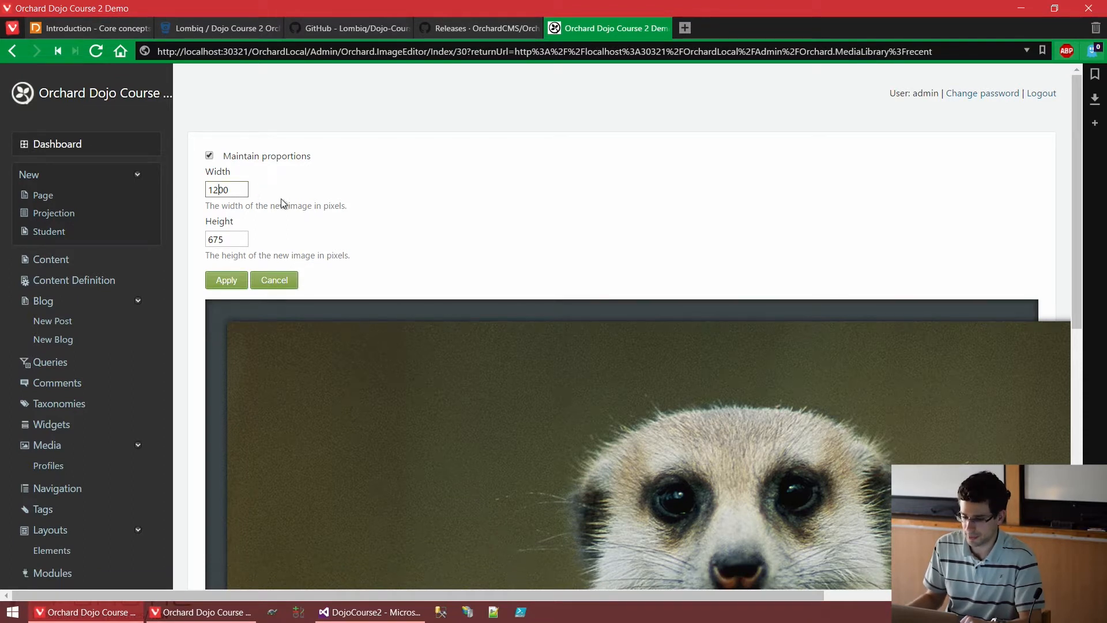
pyautogui.click(225, 281)
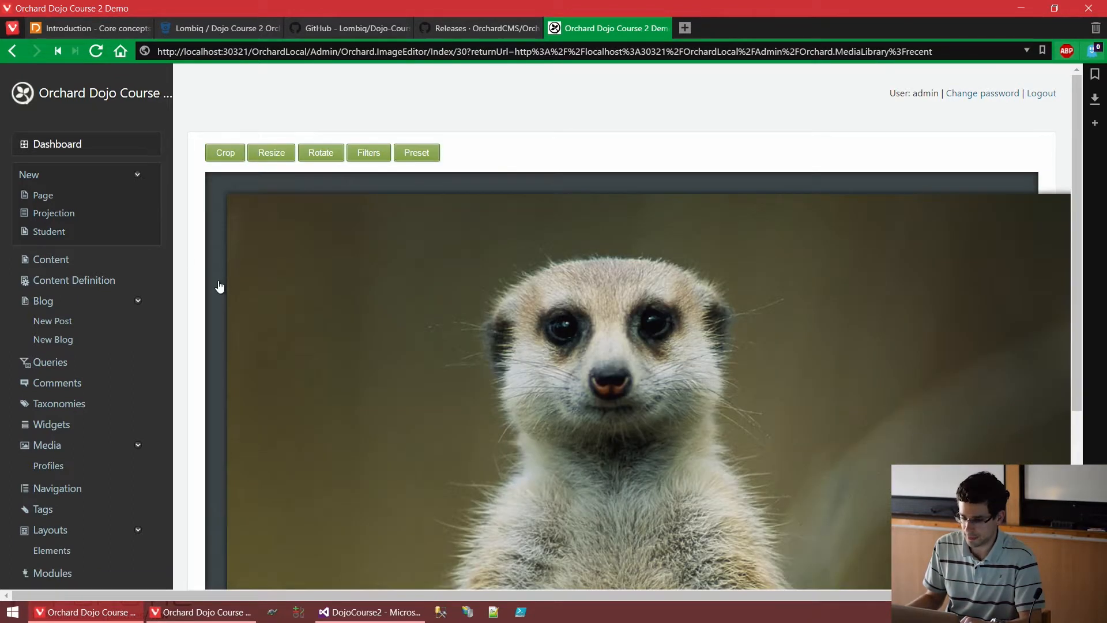
# - Resize the meerkat-closeup-log image to a width of 800 pixels with proportions maintained and save it
pyautogui.scroll(-4, 739, 271)
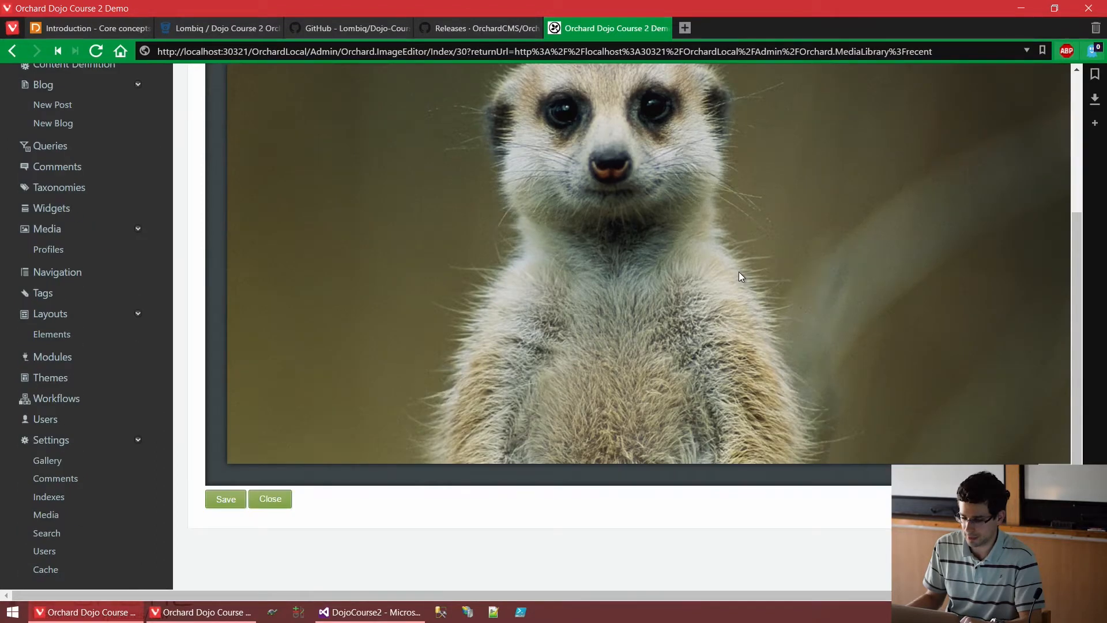
pyautogui.scroll(4, 739, 272)
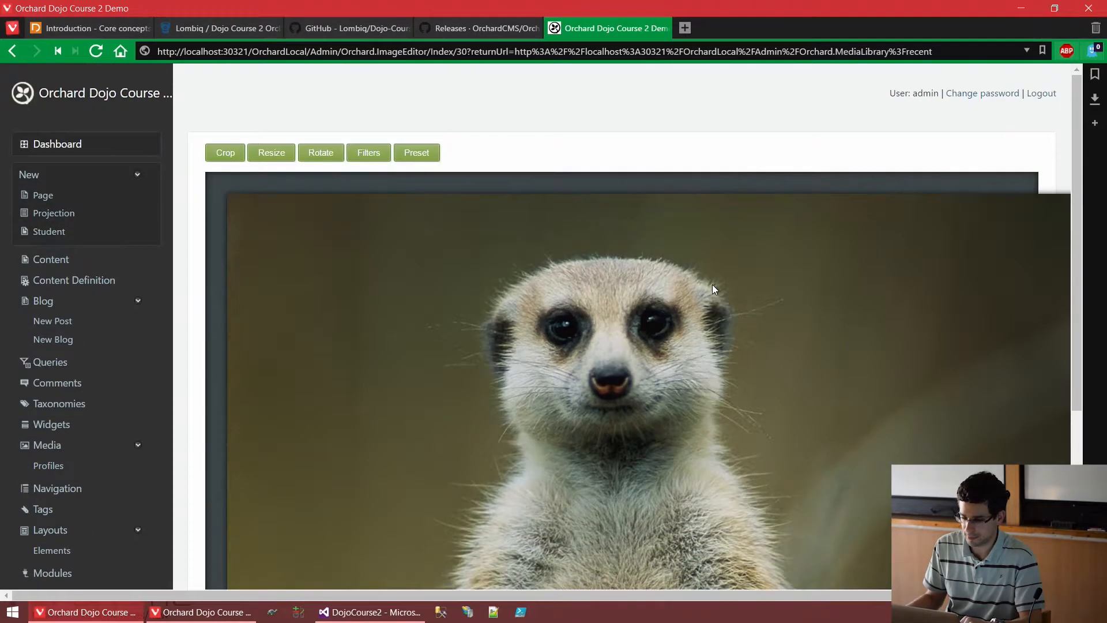
pyautogui.click(289, 158)
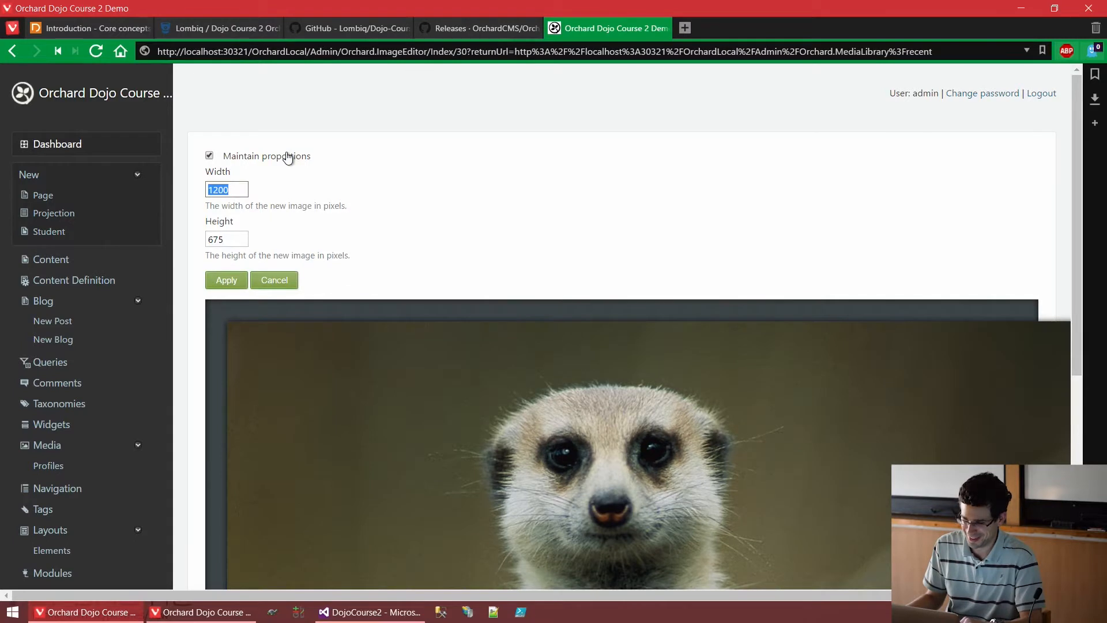
pyautogui.click(214, 186)
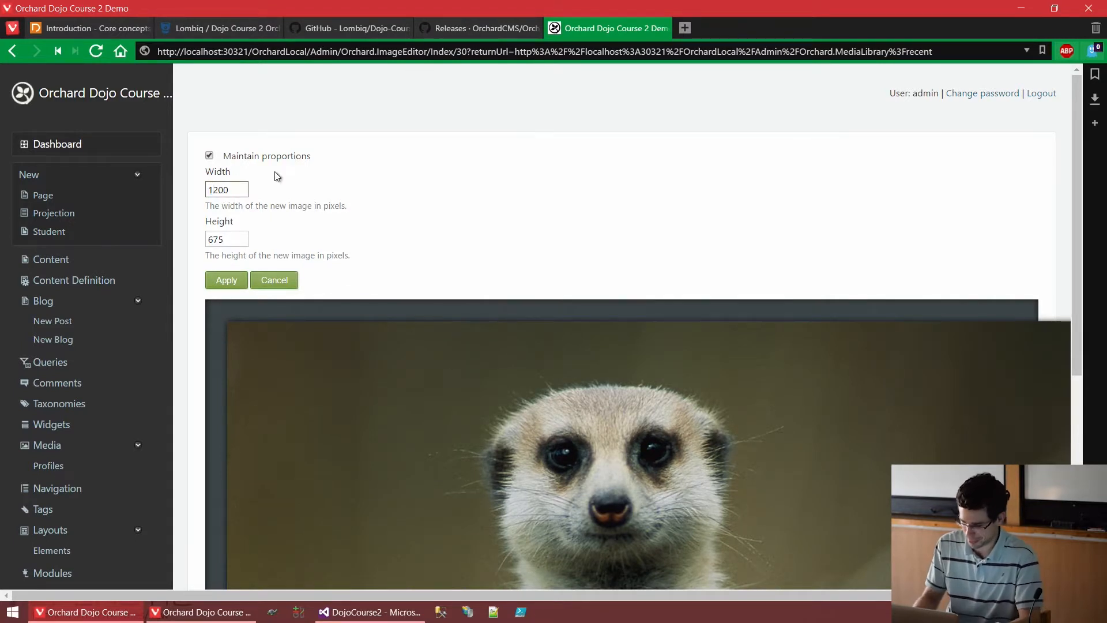
pyautogui.press('BackSpace')
pyautogui.press('Delete')
pyautogui.write('8')
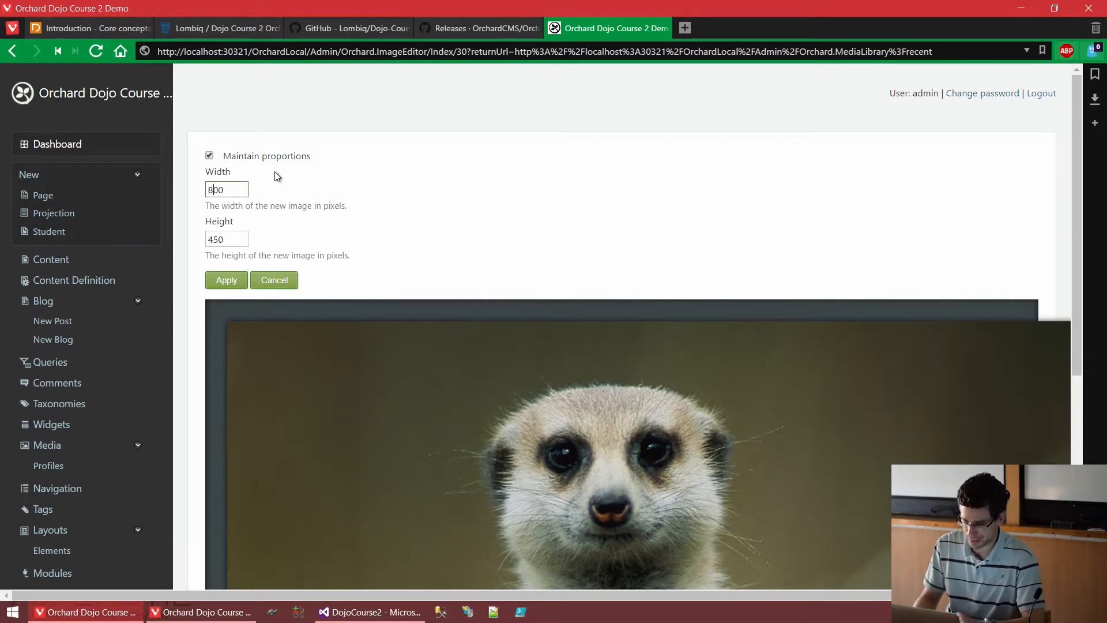
pyautogui.click(231, 284)
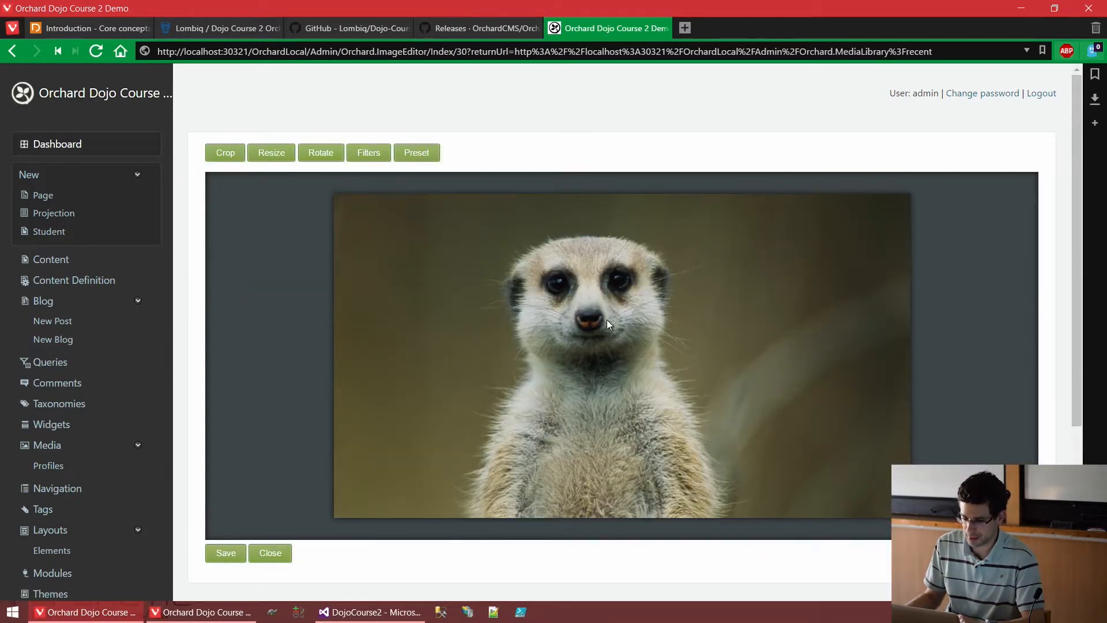
pyautogui.click(226, 553)
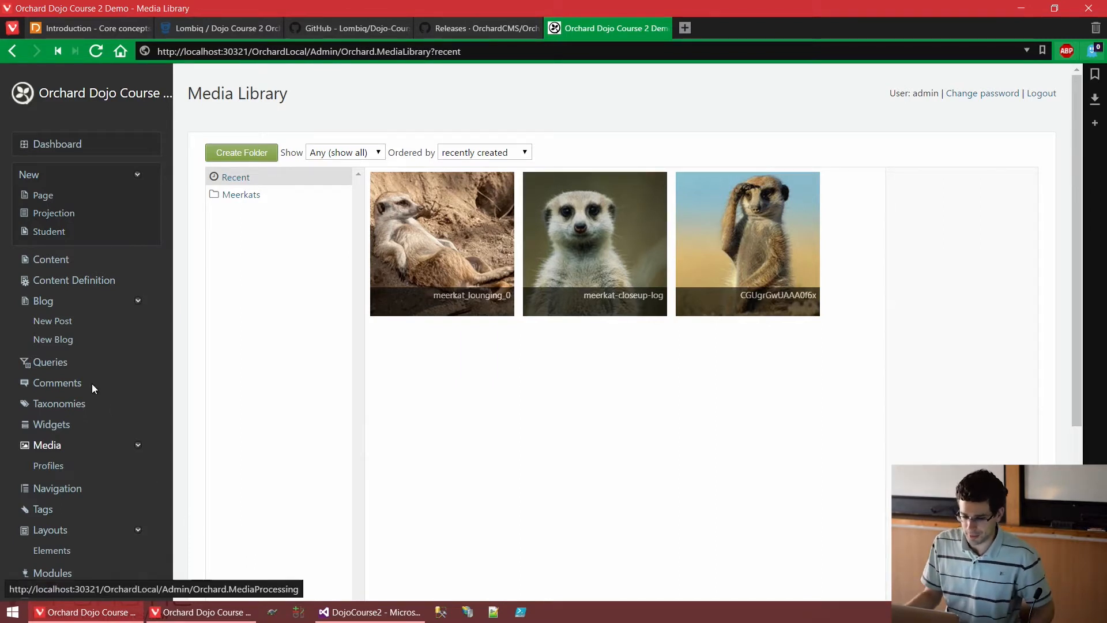
# - Start a new blog post titled "Meerkats" with the body text "Are meerkats real cats?" followed by a new line
pyautogui.click(96, 328)
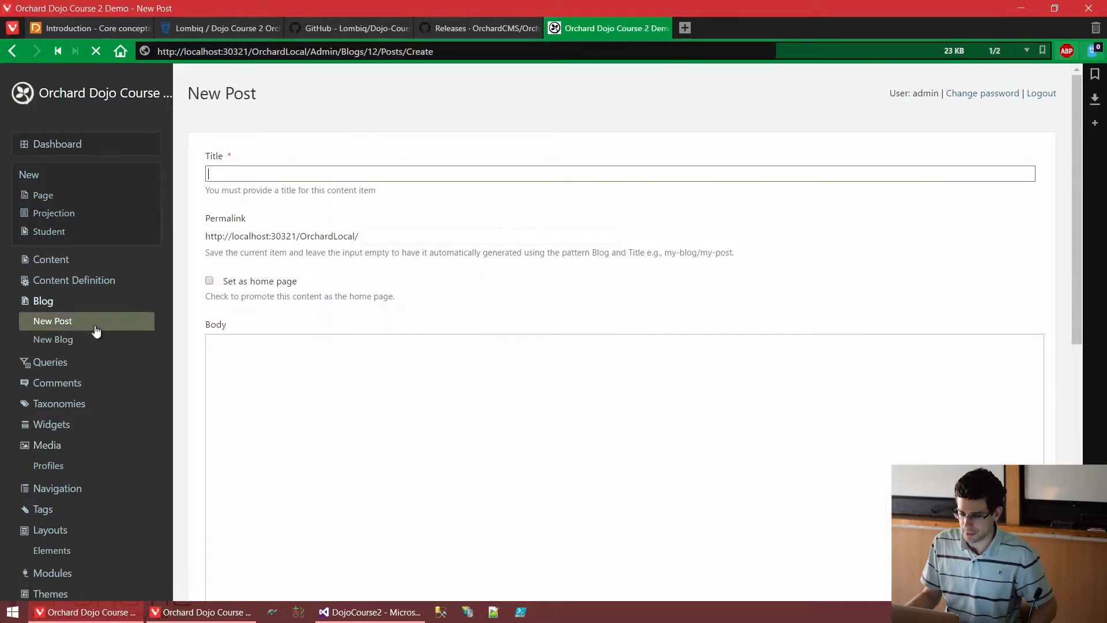
pyautogui.write('Meerkats')
pyautogui.click(513, 431)
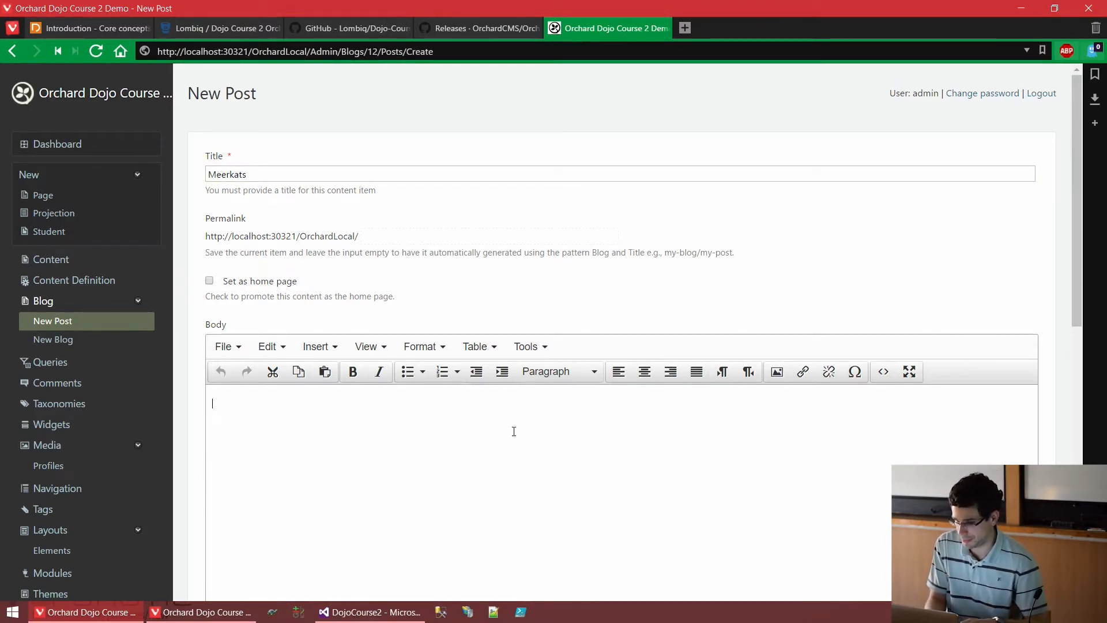
pyautogui.write('A')
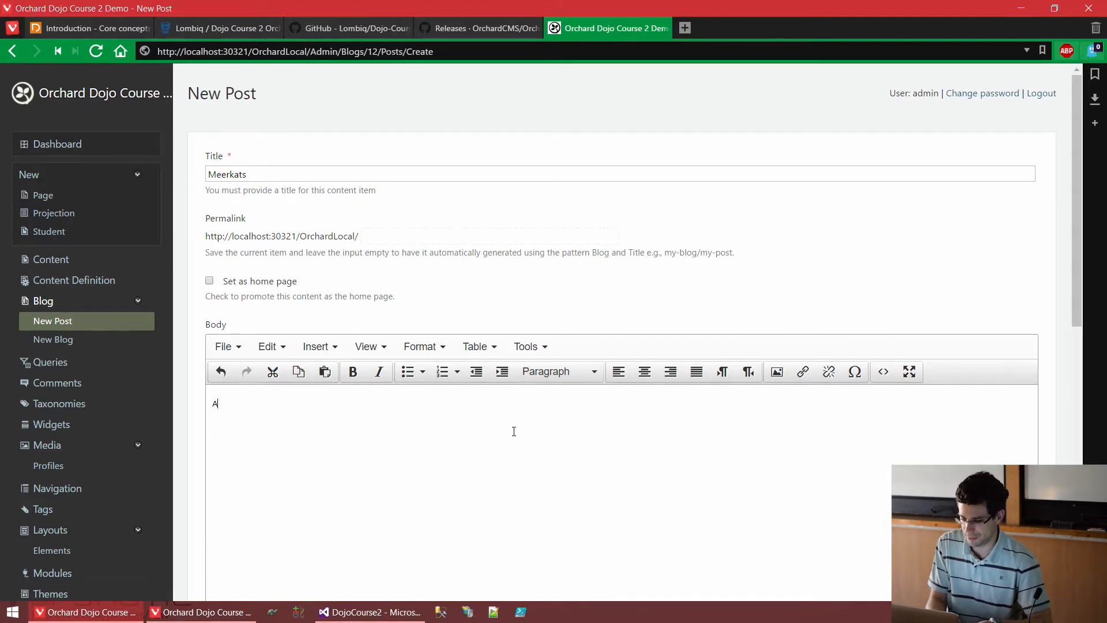
pyautogui.write('re M')
pyautogui.press('BackSpace')
pyautogui.write('meerkats')
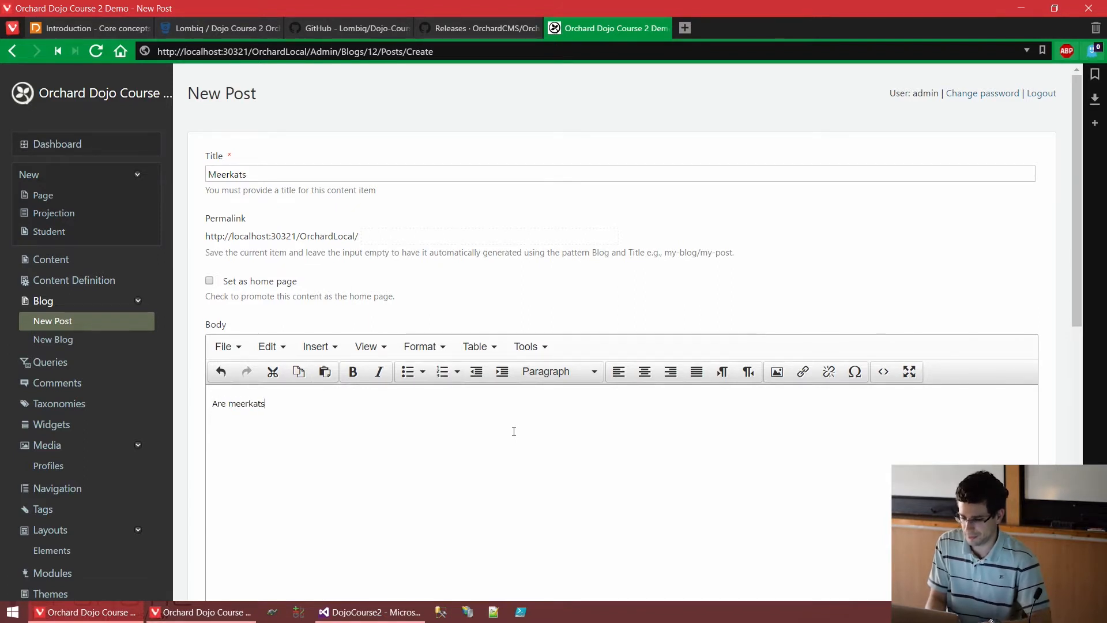
pyautogui.write(' real cats?')
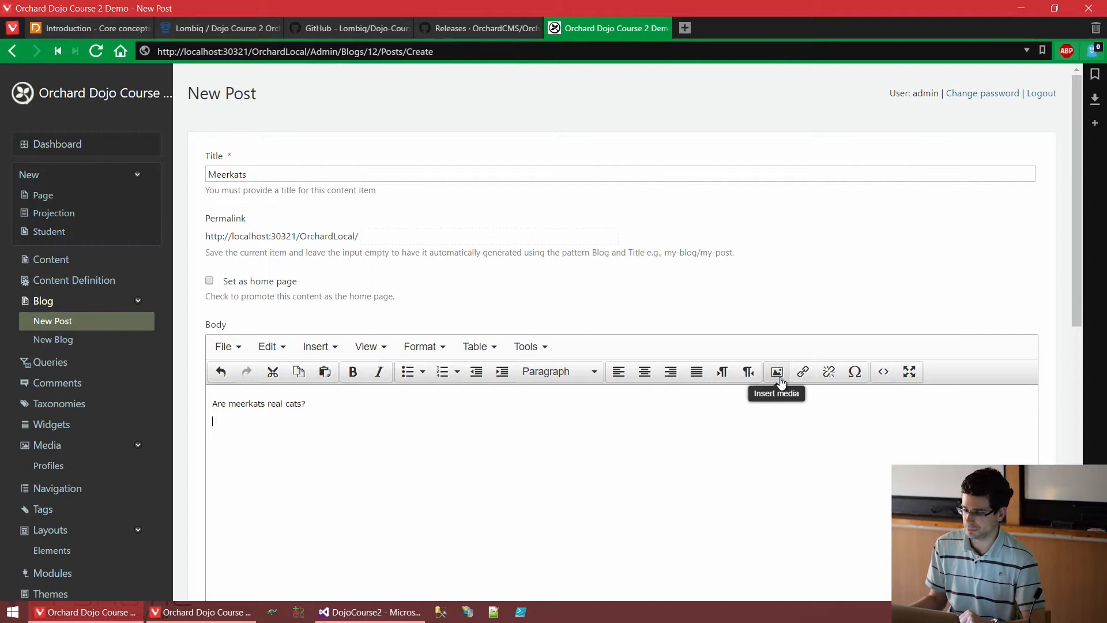
# - Insert the meerkat-closeup-log image from the Meerkats media folder into the post body below the question
pyautogui.click(780, 379)
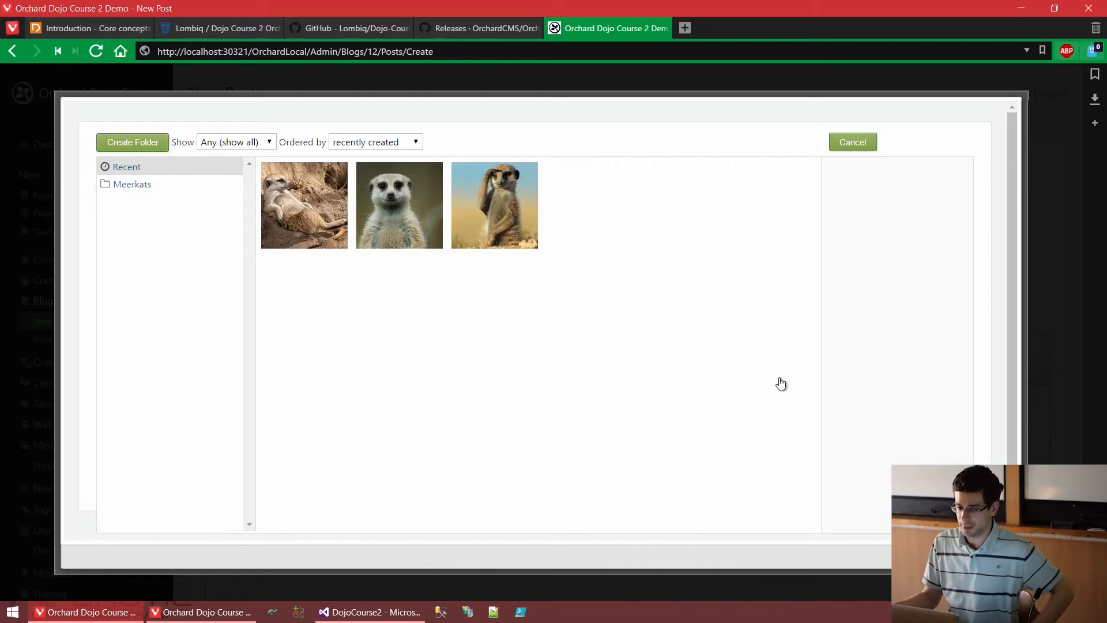
pyautogui.click(178, 189)
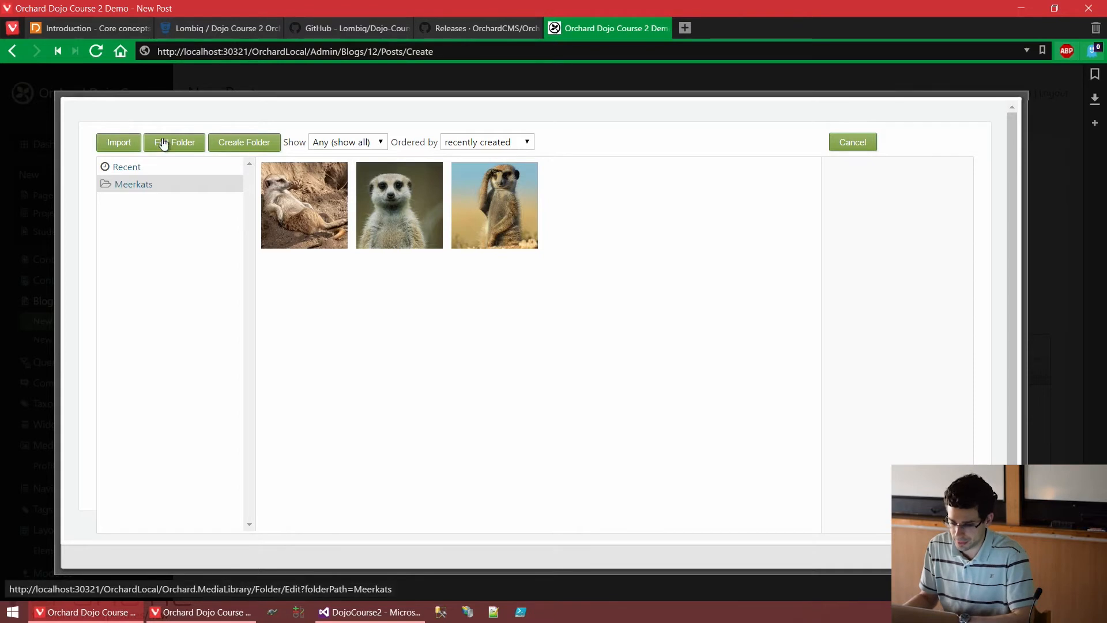
pyautogui.click(393, 201)
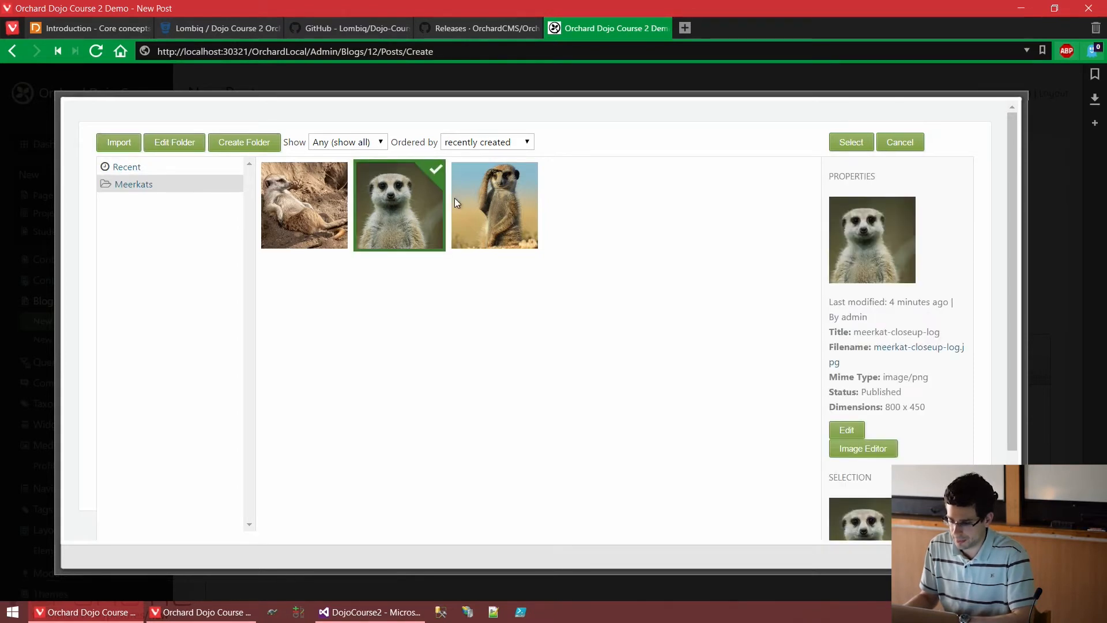
pyautogui.click(858, 142)
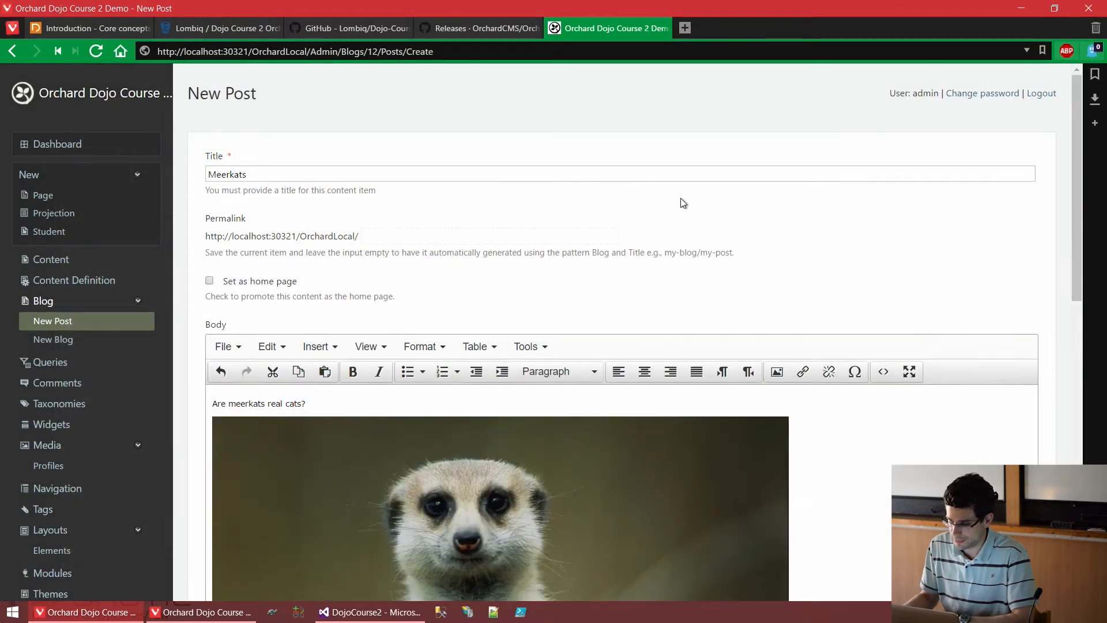
# - Scale the inserted meerkat image in the post body down proportionally to a little under half its width
pyautogui.scroll(-5, 681, 202)
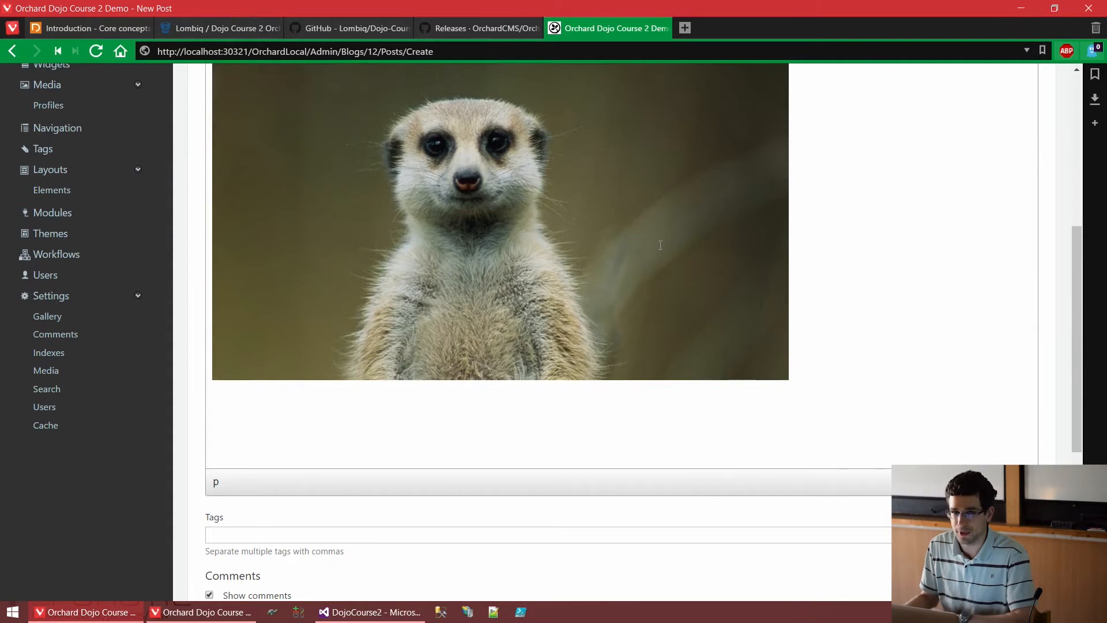
pyautogui.scroll(2, 677, 248)
pyautogui.scroll(1, 676, 248)
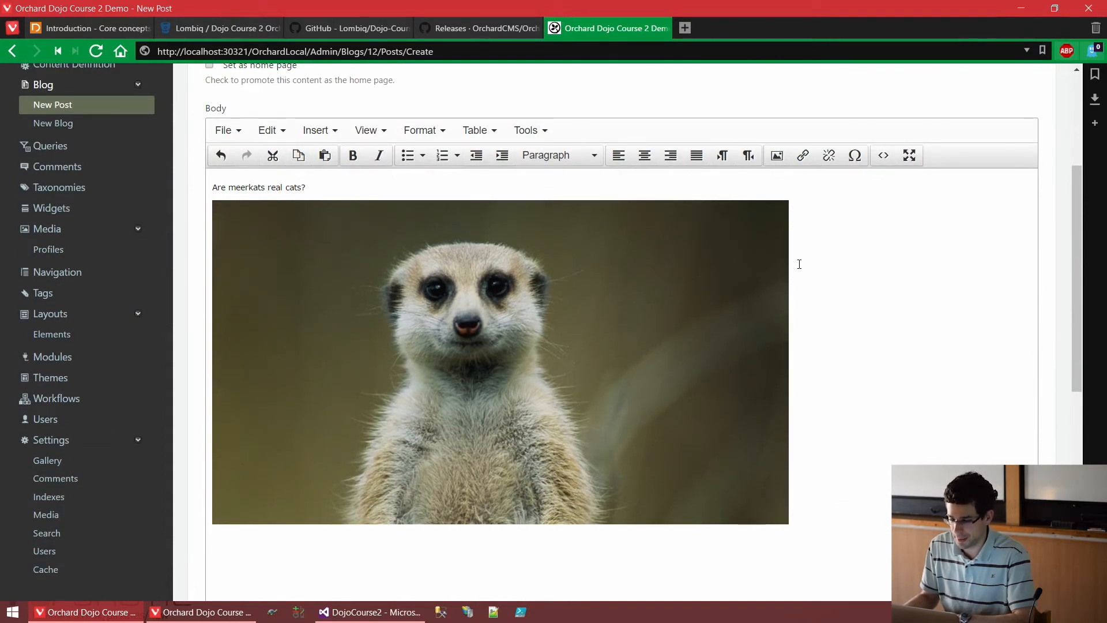
pyautogui.click(545, 276)
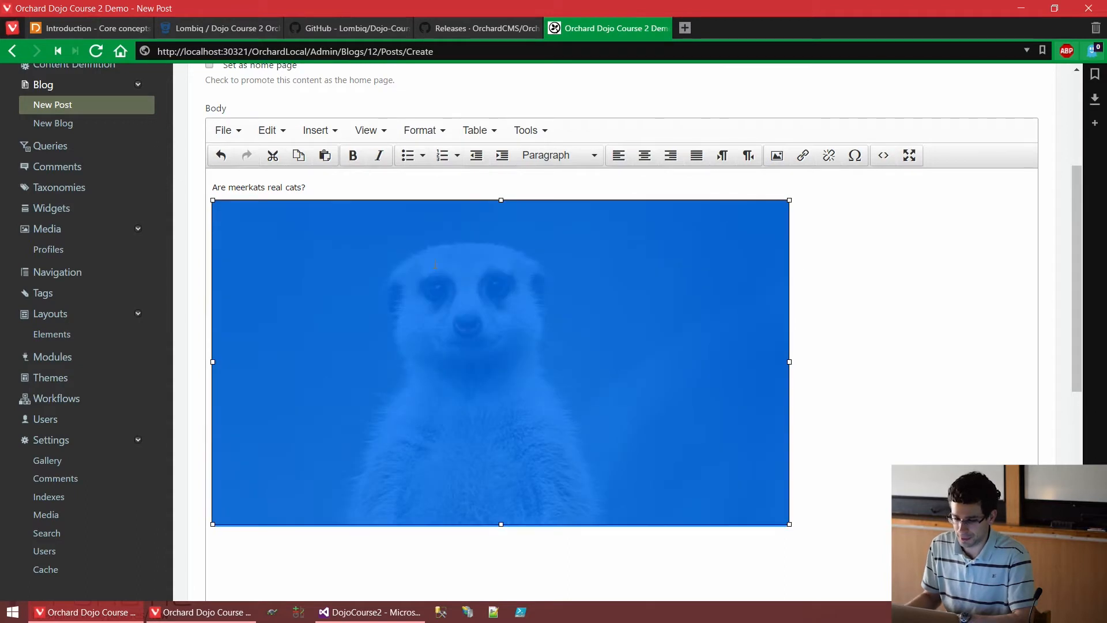
pyautogui.click(806, 240)
pyautogui.click(630, 283)
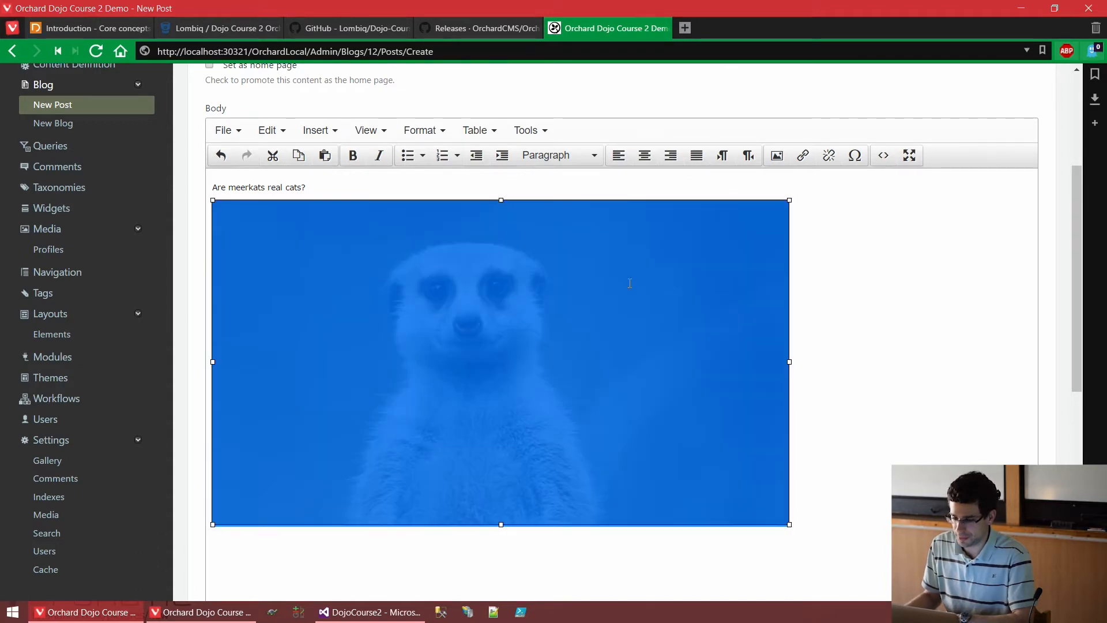
pyautogui.moveTo(790, 525); pyautogui.dragTo(481, 352)
# - Add the text "Moar text pls." directly after the meerkat image in the post body
pyautogui.click(568, 316)
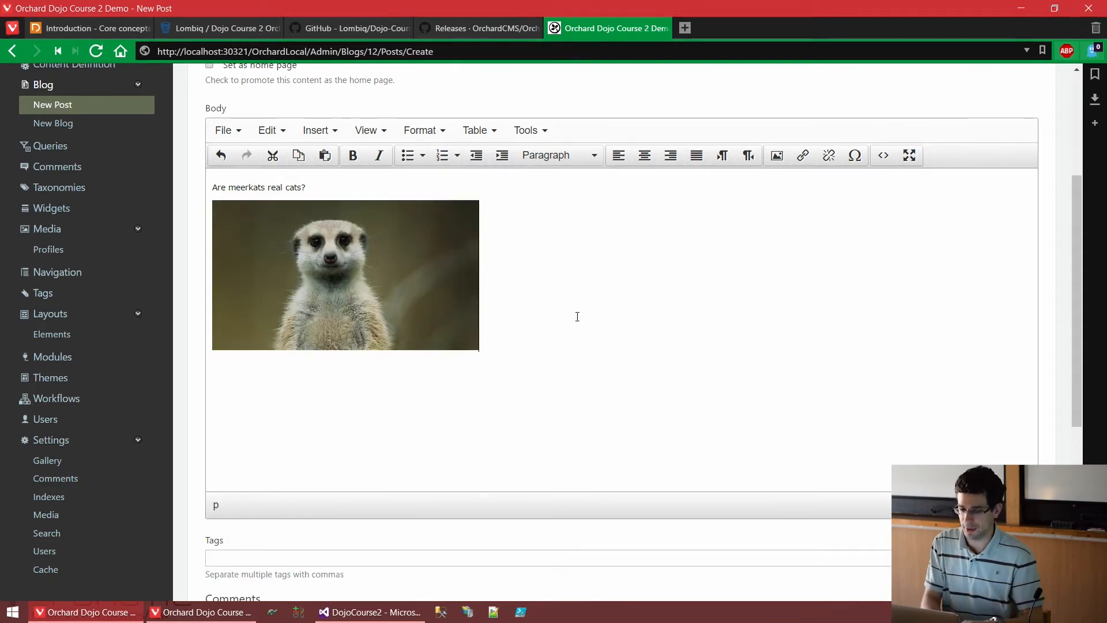
pyautogui.write('Moa')
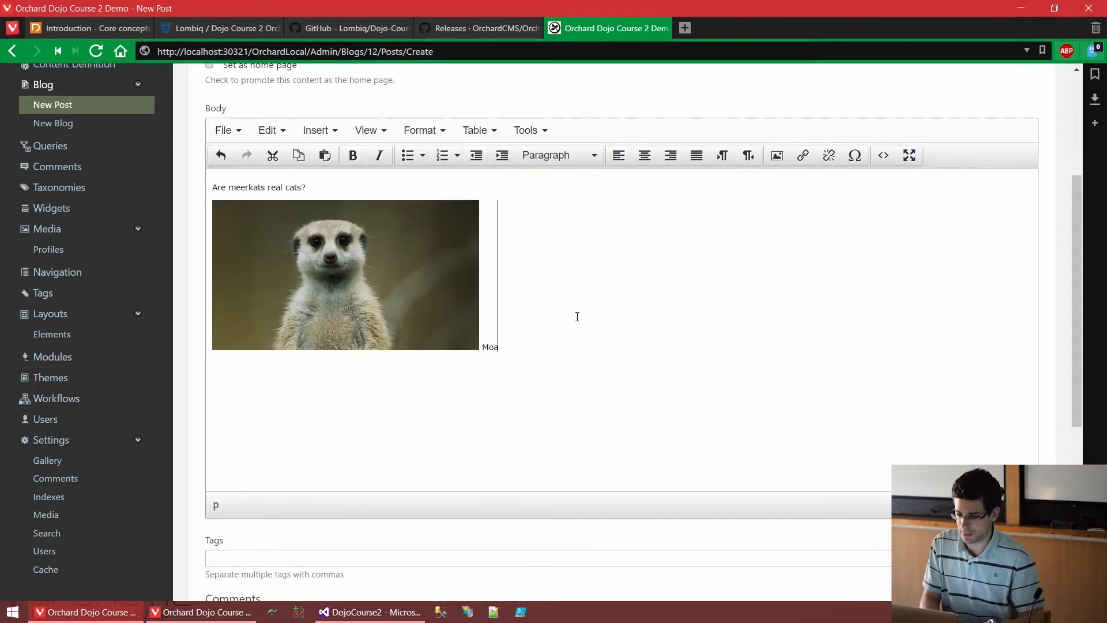
pyautogui.write('r text pls.')
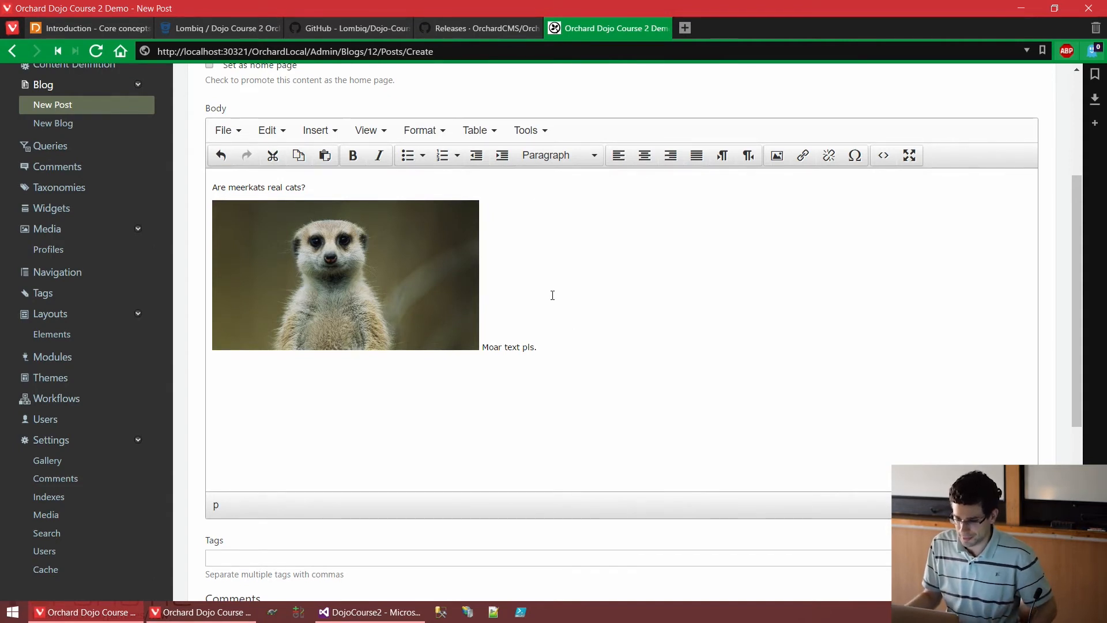
# - Publish the Meerkats blog post and view its public page in a new browser tab
pyautogui.scroll(-6, 547, 300)
pyautogui.click(306, 478)
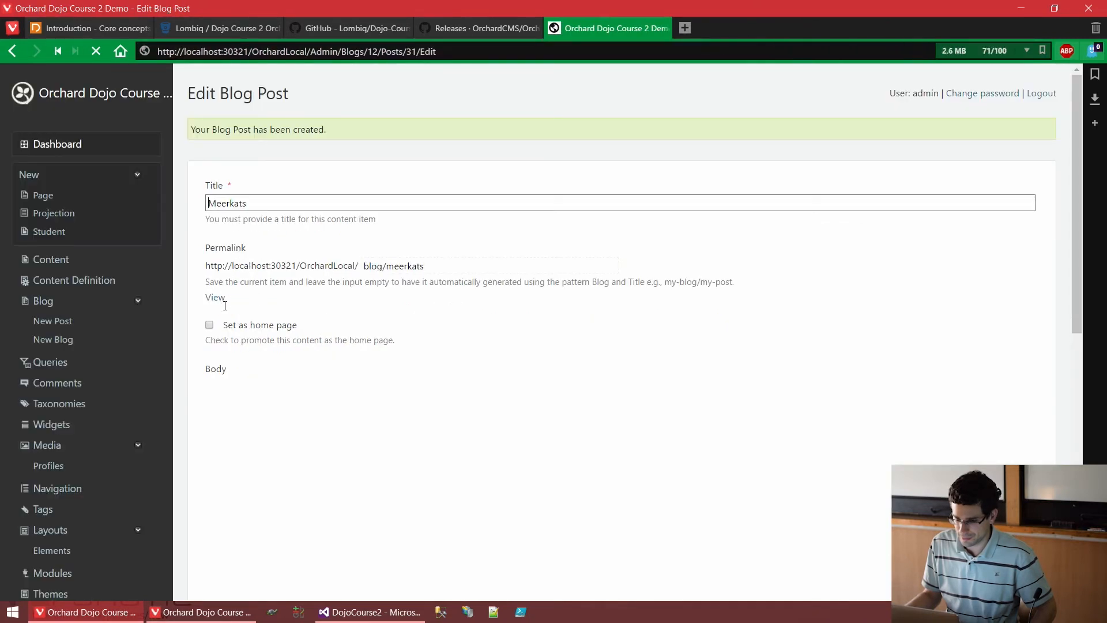
pyautogui.middleClick(217, 301)
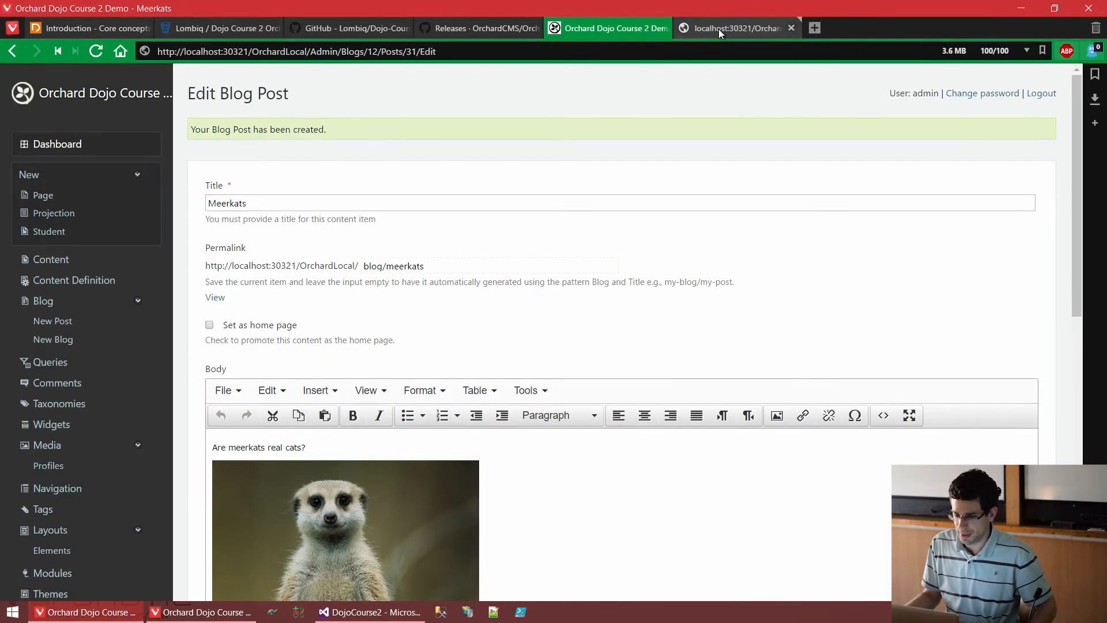
pyautogui.click(718, 29)
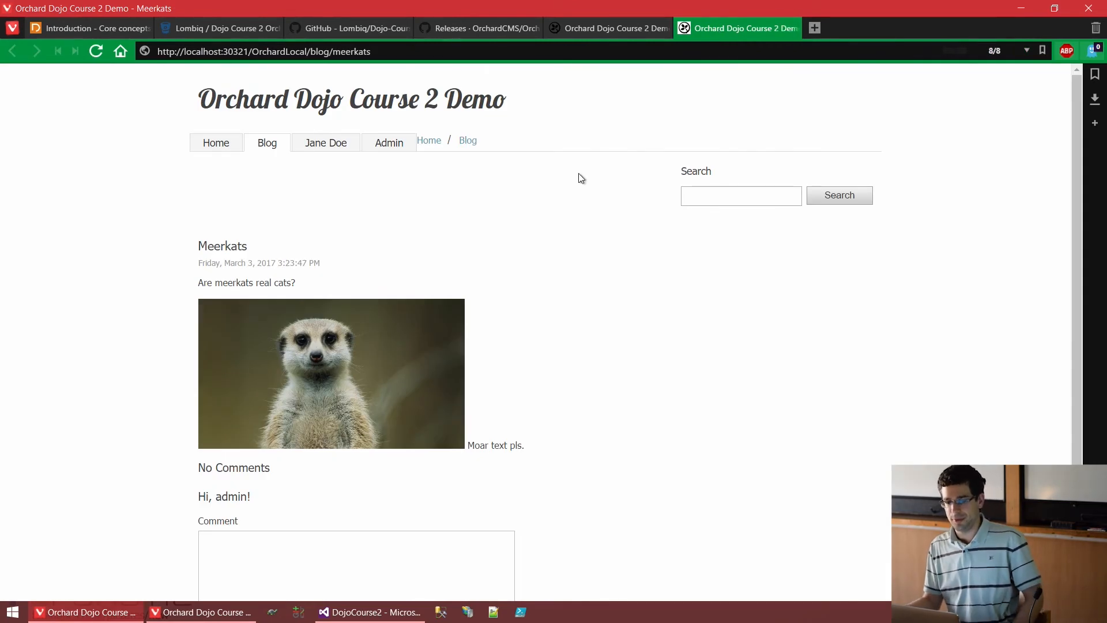